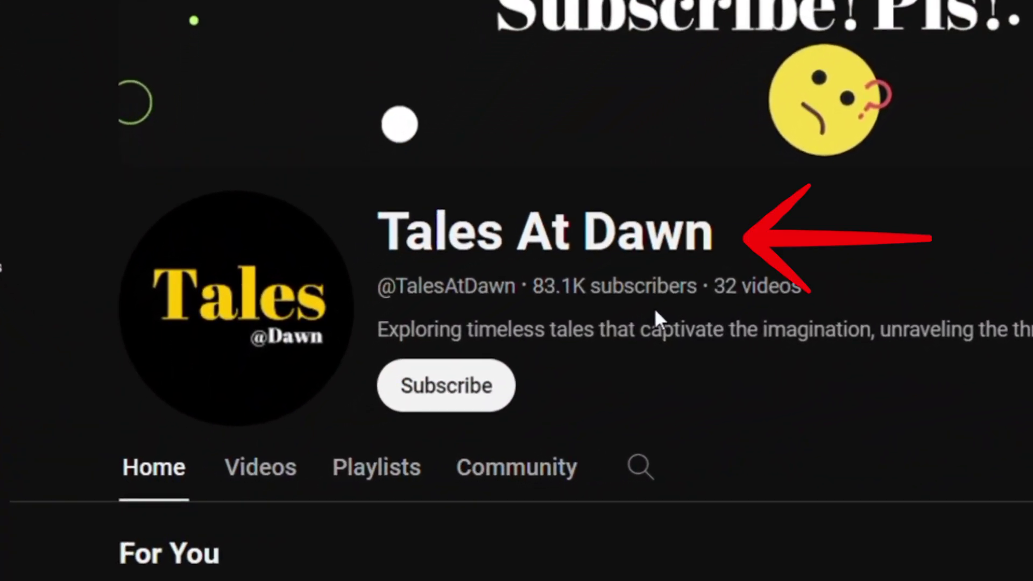
Step: Review the Tales At Dawn channel's About details and stats, then close the panel
{"action": "left_click", "coordinate": [840, 330]}
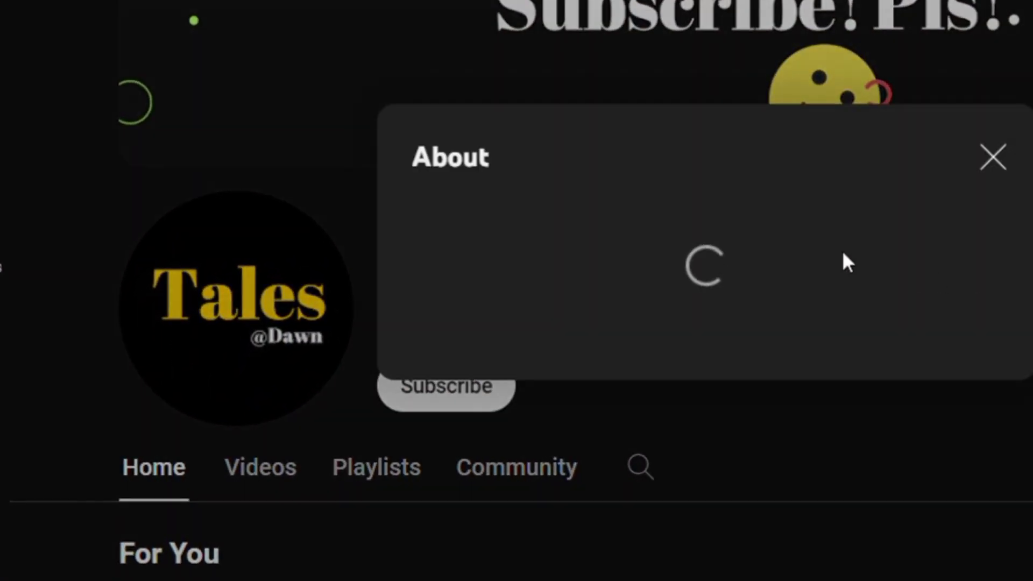
{"action": "scroll", "coordinate": [700, 297], "scroll_direction": "down", "scroll_amount": 1}
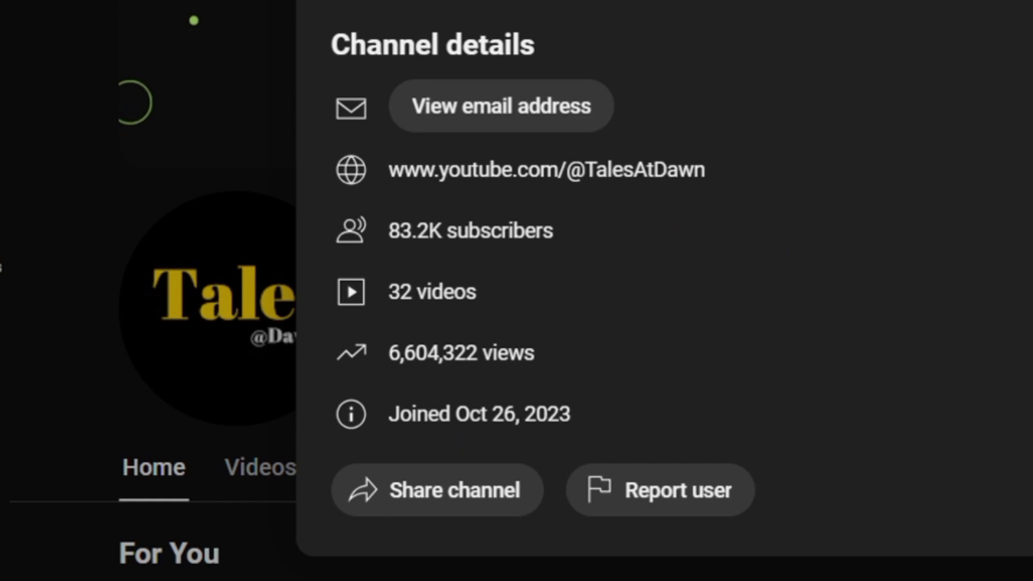
{"action": "left_click", "coordinate": [990, 27]}
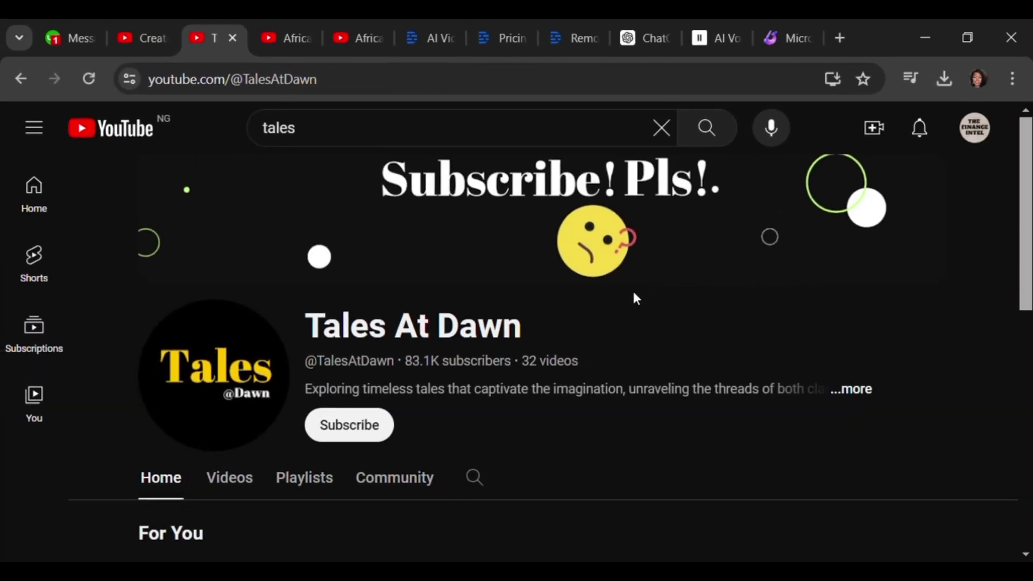
Step: Switch to the African Tales By Reby channel tab to view its details
{"action": "scroll", "coordinate": [346, 401], "scroll_direction": "down", "scroll_amount": 2}
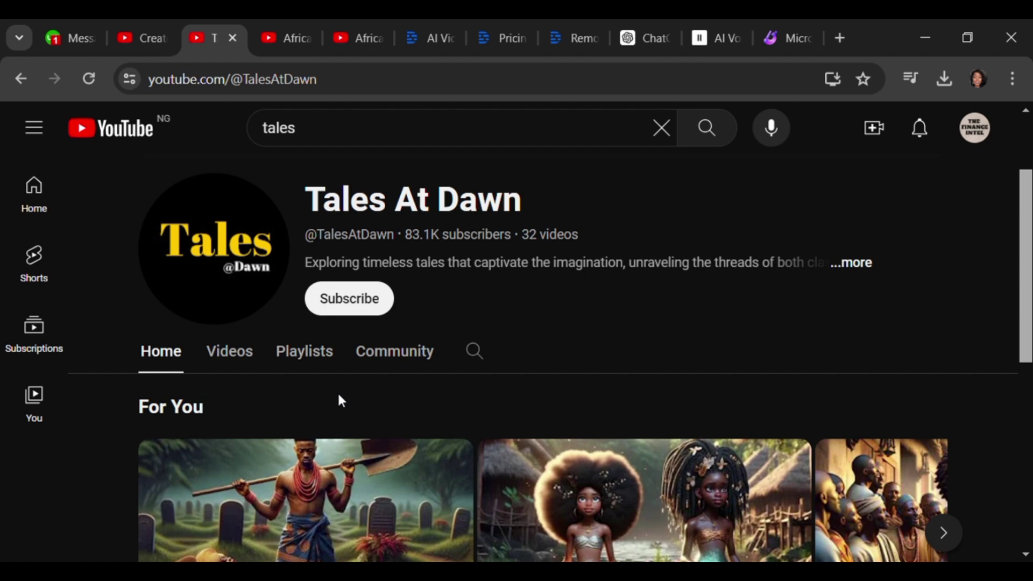
{"action": "scroll", "coordinate": [257, 380], "scroll_direction": "up", "scroll_amount": 3}
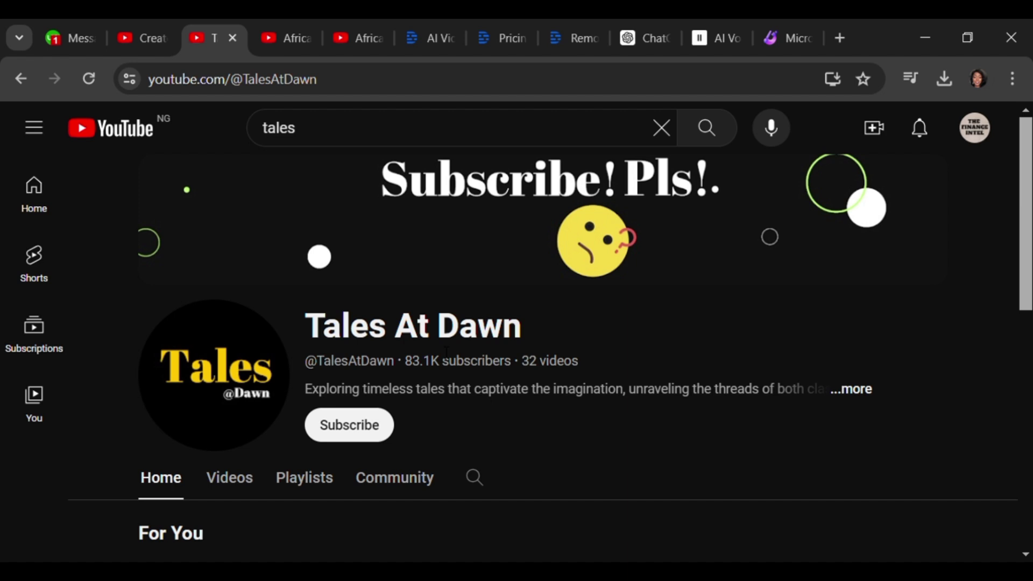
{"action": "left_click", "coordinate": [285, 37]}
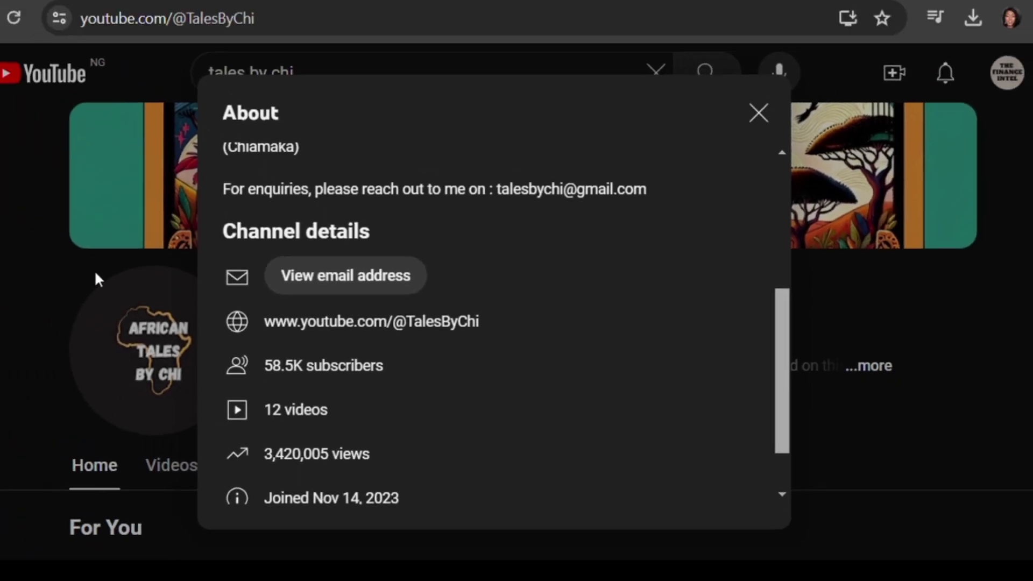
Step: Close African Tales By Chi's About panel, browse its For You and Videos rows, and return to the Reby tab
{"action": "left_click", "coordinate": [1, 172]}
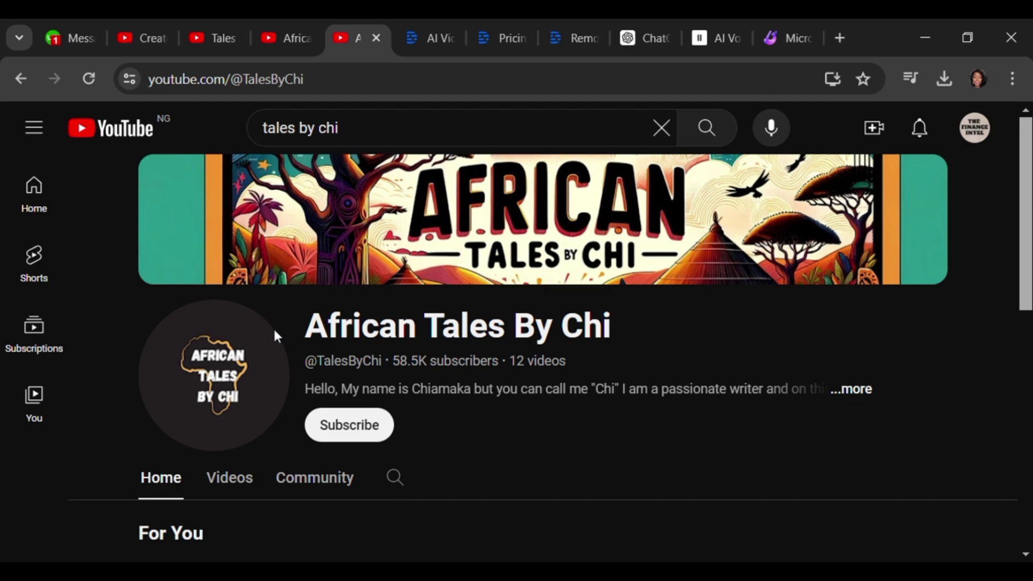
{"action": "scroll", "coordinate": [275, 331], "scroll_direction": "down", "scroll_amount": 2}
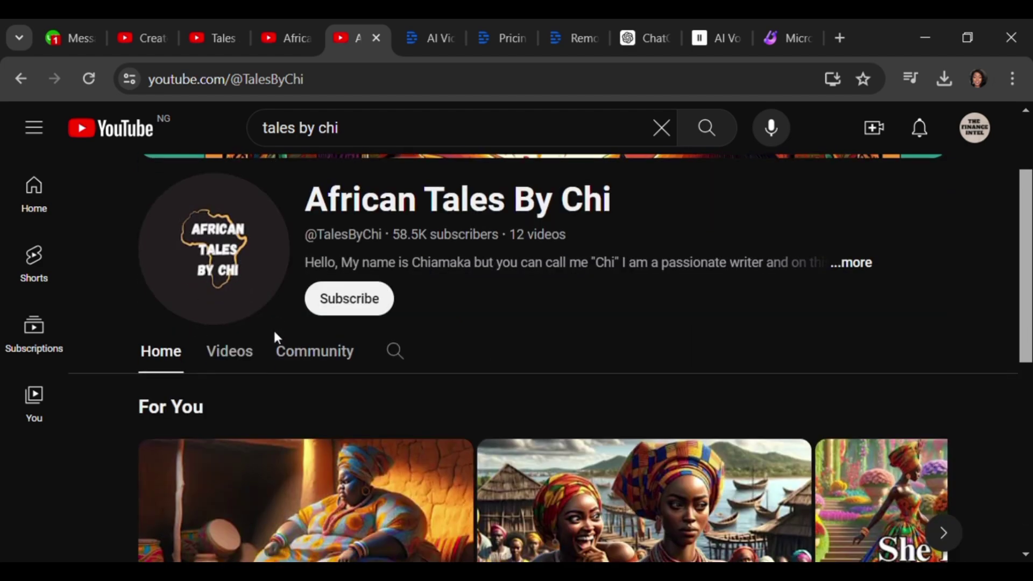
{"action": "scroll", "coordinate": [274, 333], "scroll_direction": "down", "scroll_amount": 4}
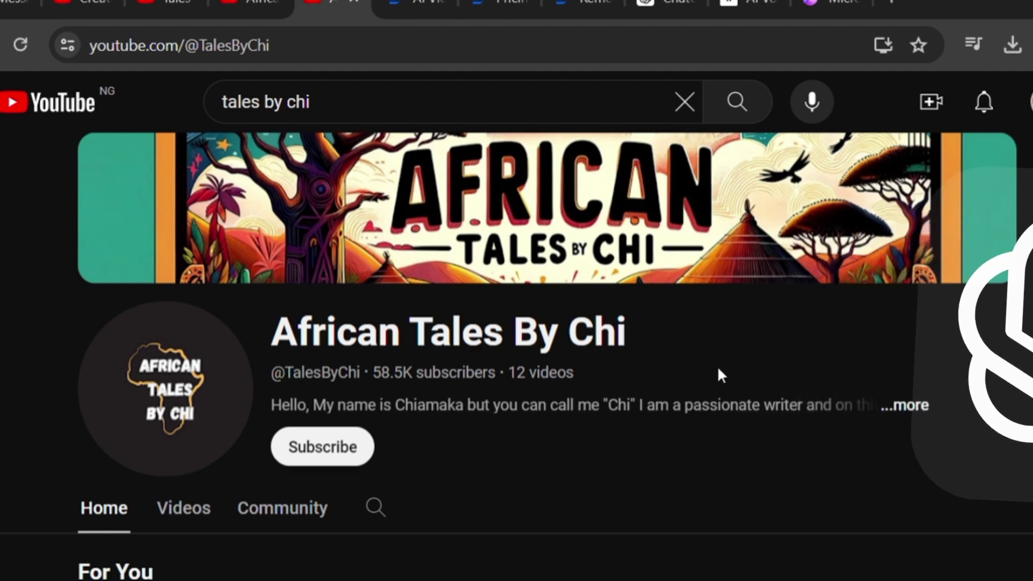
{"action": "scroll", "coordinate": [705, 377], "scroll_direction": "down", "scroll_amount": 5}
{"action": "scroll", "coordinate": [560, 371], "scroll_direction": "down", "scroll_amount": 2}
{"action": "scroll", "coordinate": [559, 364], "scroll_direction": "up", "scroll_amount": 2}
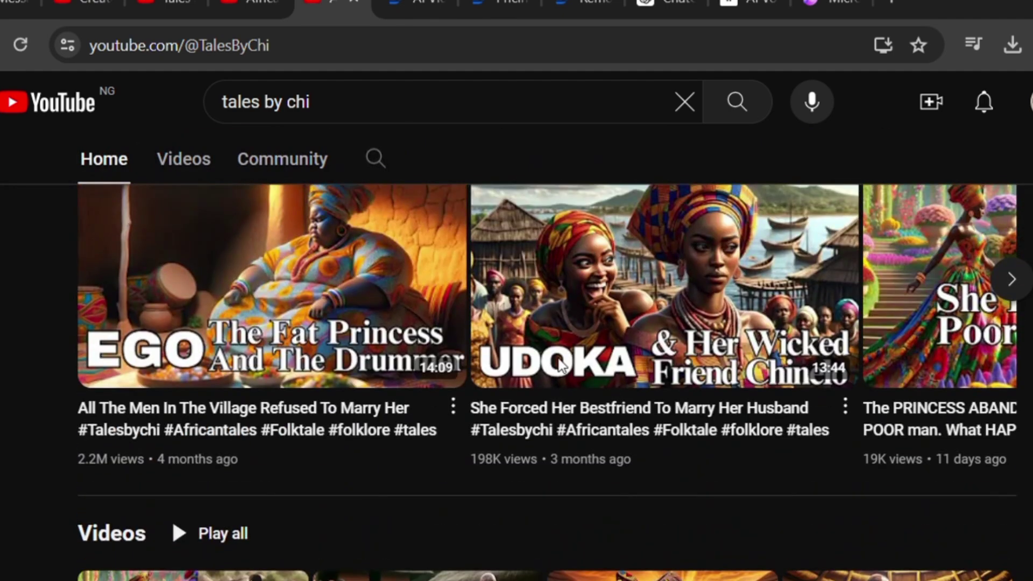
{"action": "scroll", "coordinate": [554, 356], "scroll_direction": "down", "scroll_amount": 2}
{"action": "scroll", "coordinate": [531, 366], "scroll_direction": "down", "scroll_amount": 1}
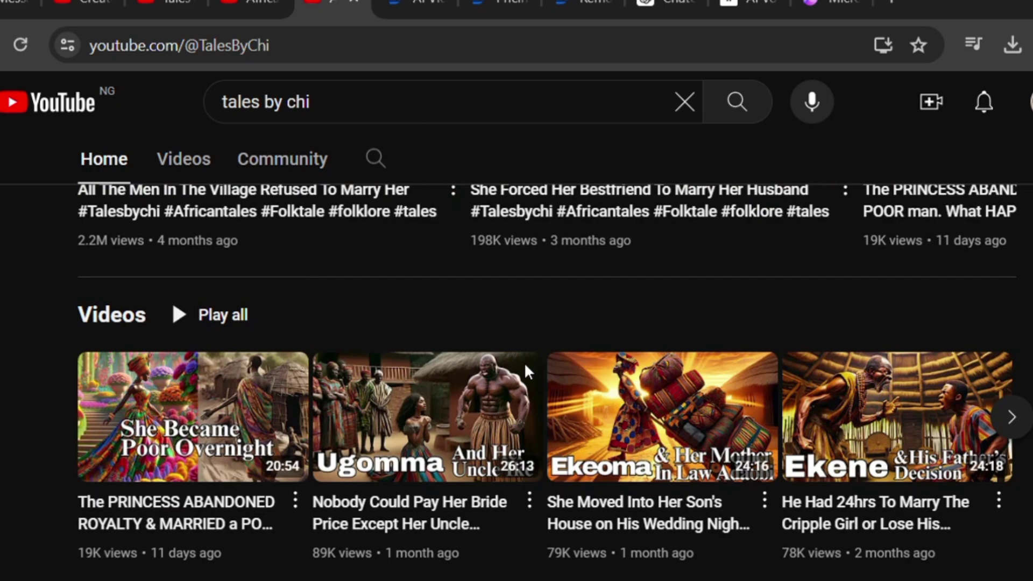
{"action": "left_click", "coordinate": [264, 8]}
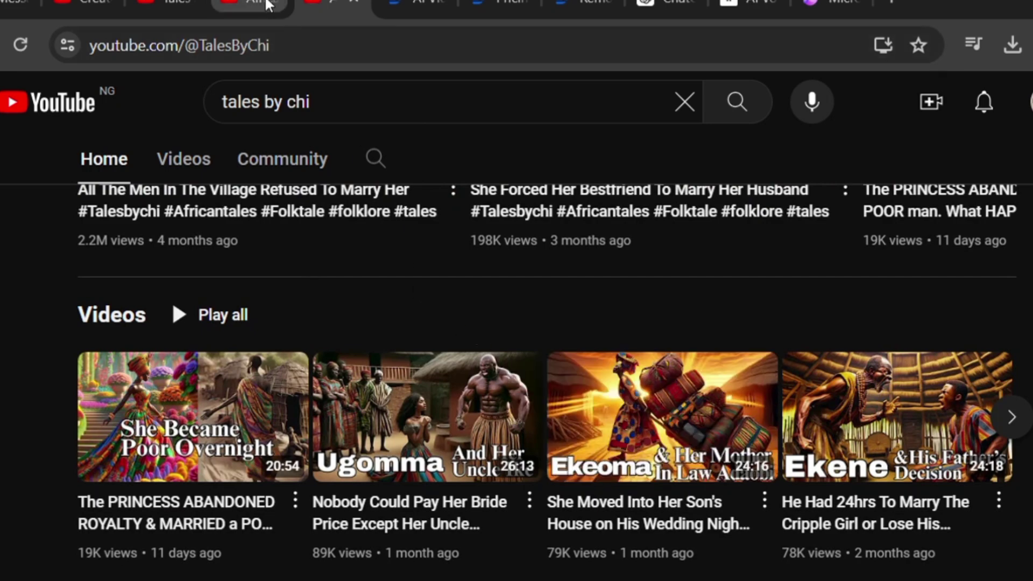
Step: Close the African Tales By Reby details and switch to the Tales At Dawn channel tab
{"action": "left_click", "coordinate": [791, 143]}
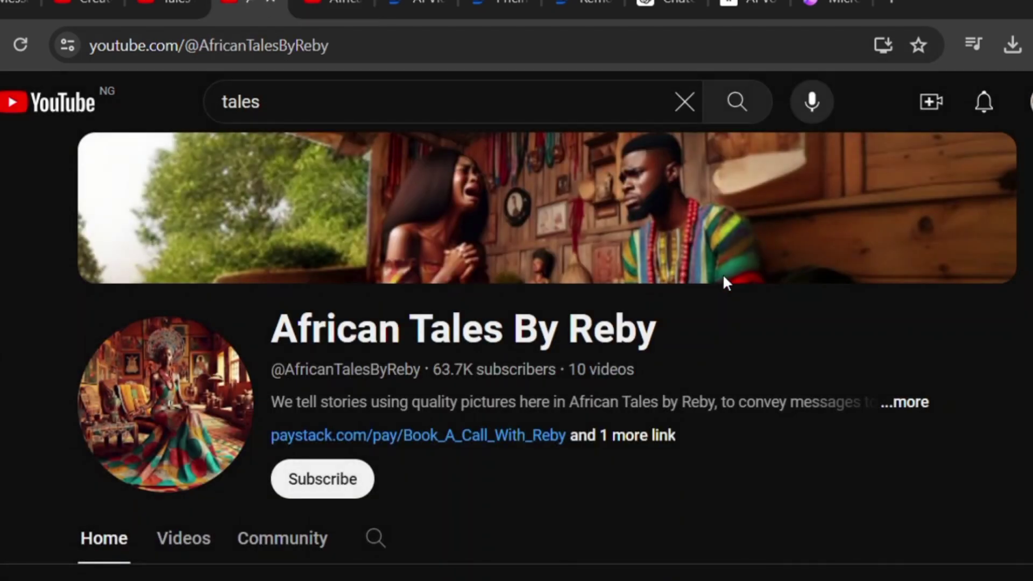
{"action": "scroll", "coordinate": [689, 318], "scroll_direction": "down", "scroll_amount": 5}
{"action": "key", "text": "ctrl+shift+Tab"}
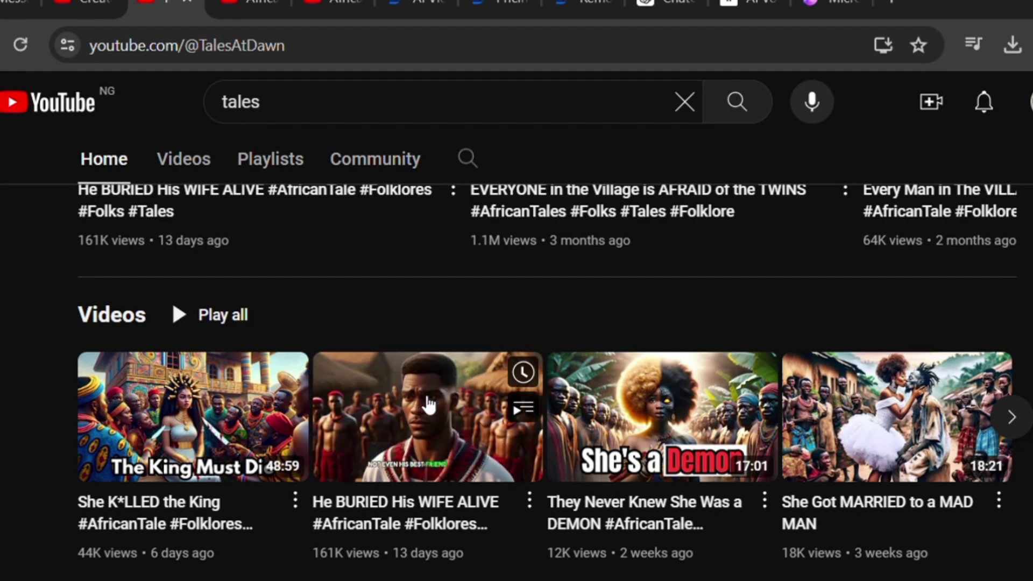
{"action": "scroll", "coordinate": [425, 399], "scroll_direction": "up", "scroll_amount": 3}
{"action": "scroll", "coordinate": [420, 400], "scroll_direction": "up", "scroll_amount": 3}
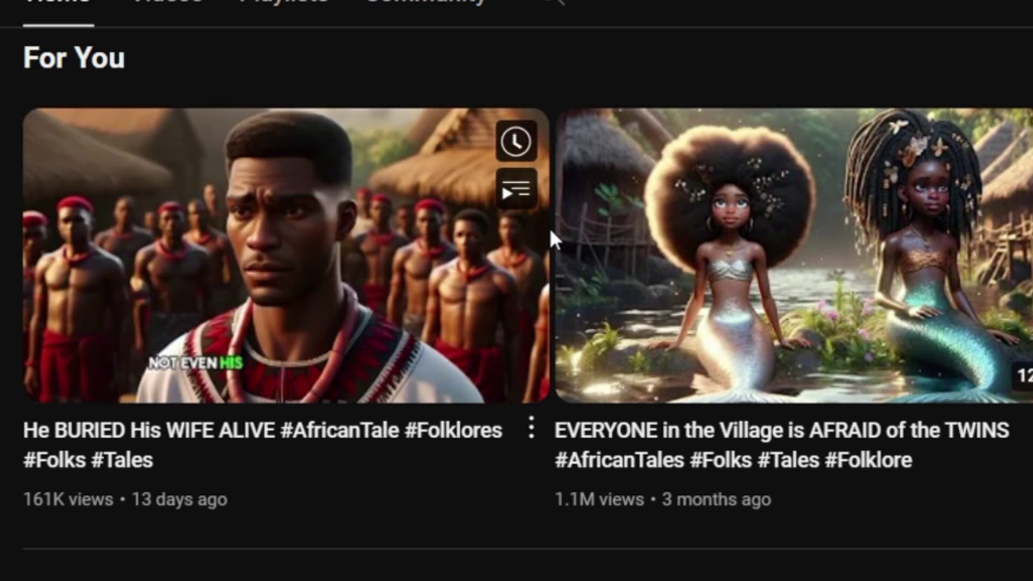
Step: Scroll through the Tales At Dawn channel's video listings
{"action": "mouse_move", "coordinate": [583, 222]}
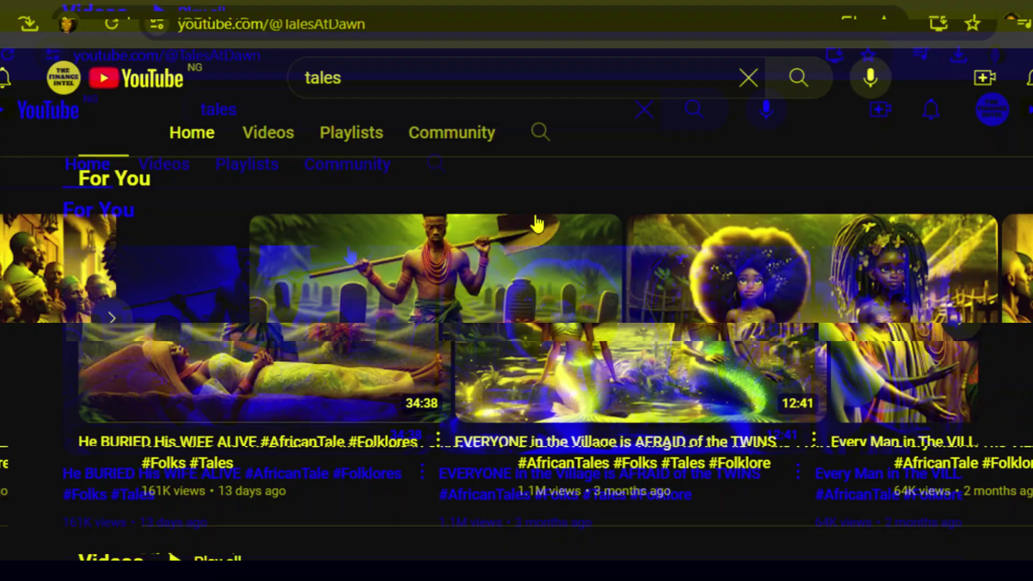
{"action": "scroll", "coordinate": [307, 323], "scroll_direction": "down", "scroll_amount": 3}
{"action": "scroll", "coordinate": [307, 323], "scroll_direction": "down", "scroll_amount": 2}
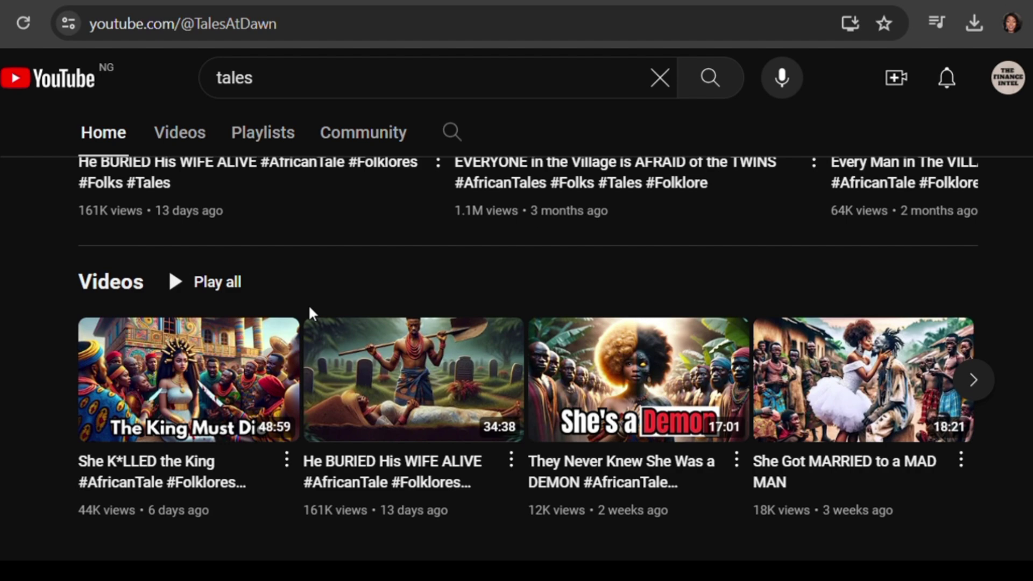
{"action": "scroll", "coordinate": [309, 311], "scroll_direction": "up", "scroll_amount": 5}
{"action": "scroll", "coordinate": [307, 353], "scroll_direction": "down", "scroll_amount": 3}
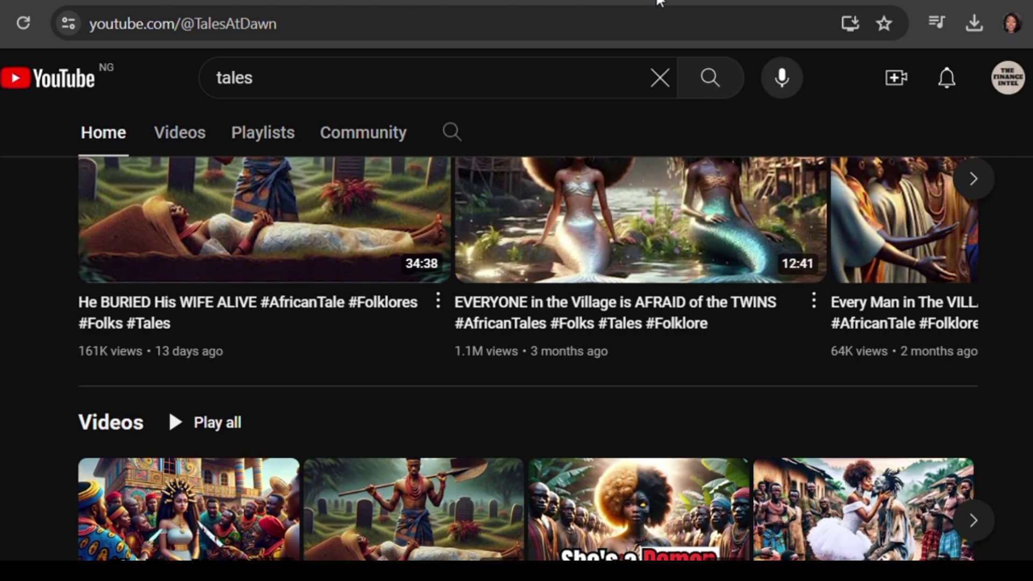
{"action": "scroll", "coordinate": [569, 195], "scroll_direction": "down", "scroll_amount": 3}
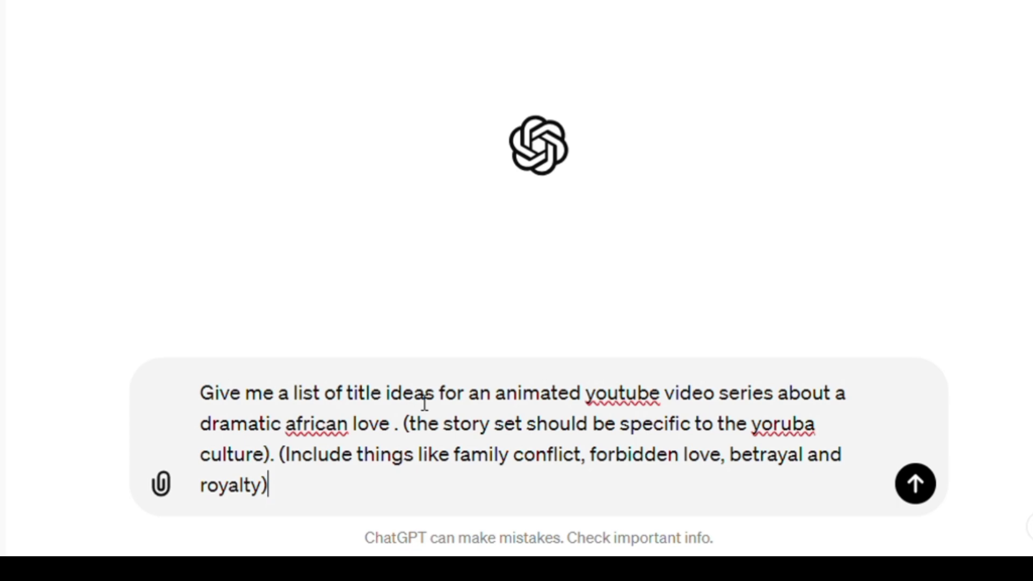
Step: Send the prompt and browse the 20 Yoruba love-drama titles, like Hearts of Ọyọ and The Royal Curse of Ifẹ
{"action": "left_click", "coordinate": [928, 489]}
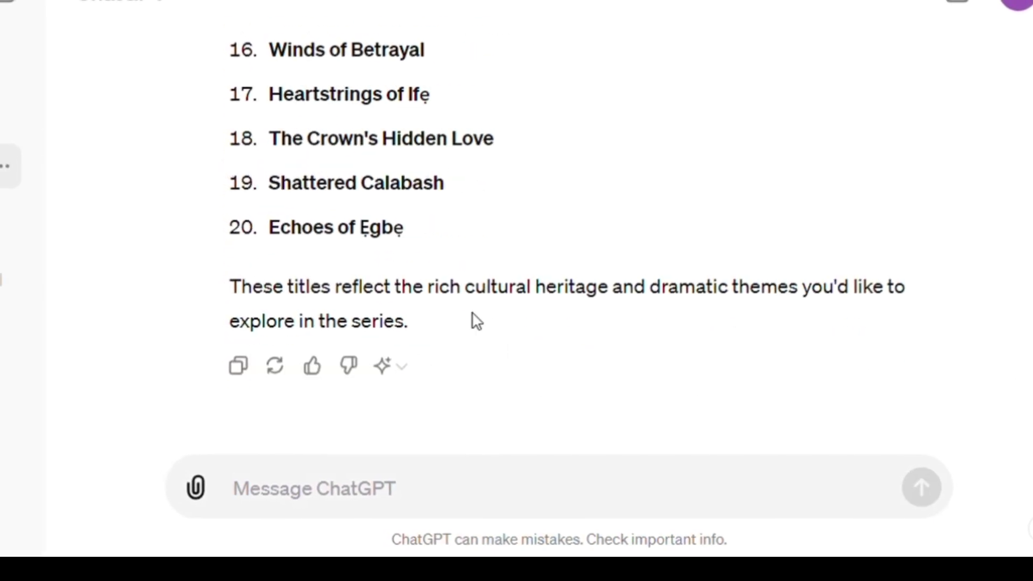
{"action": "scroll", "coordinate": [485, 316], "scroll_direction": "down", "scroll_amount": 4}
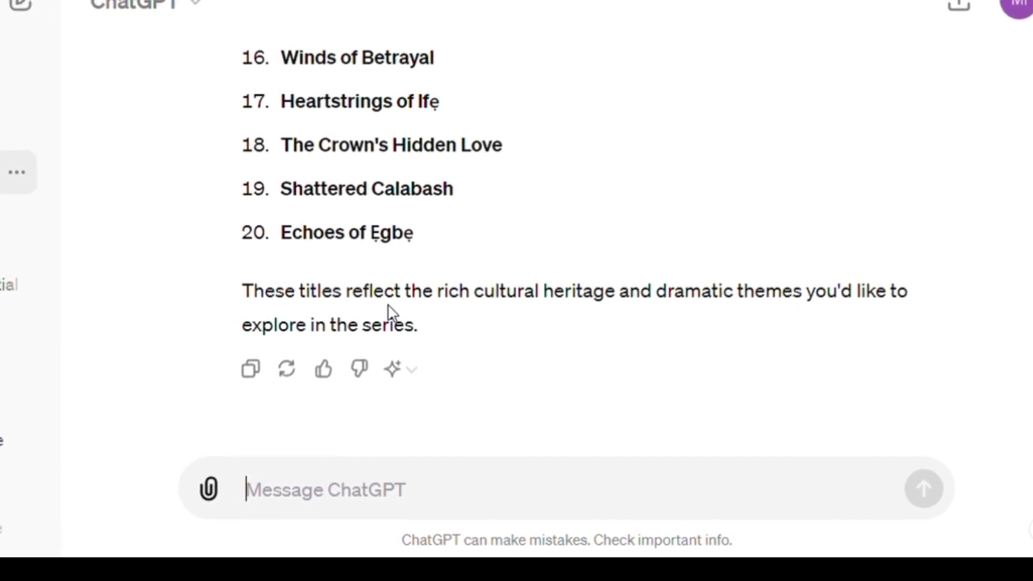
{"action": "scroll", "coordinate": [390, 311], "scroll_direction": "up", "scroll_amount": 4}
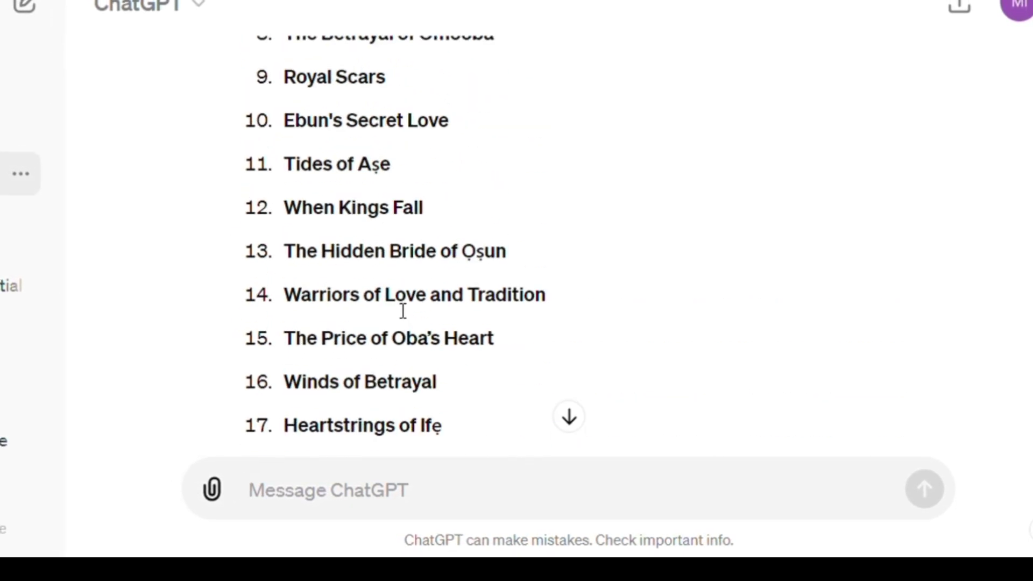
{"action": "scroll", "coordinate": [403, 311], "scroll_direction": "up", "scroll_amount": 6}
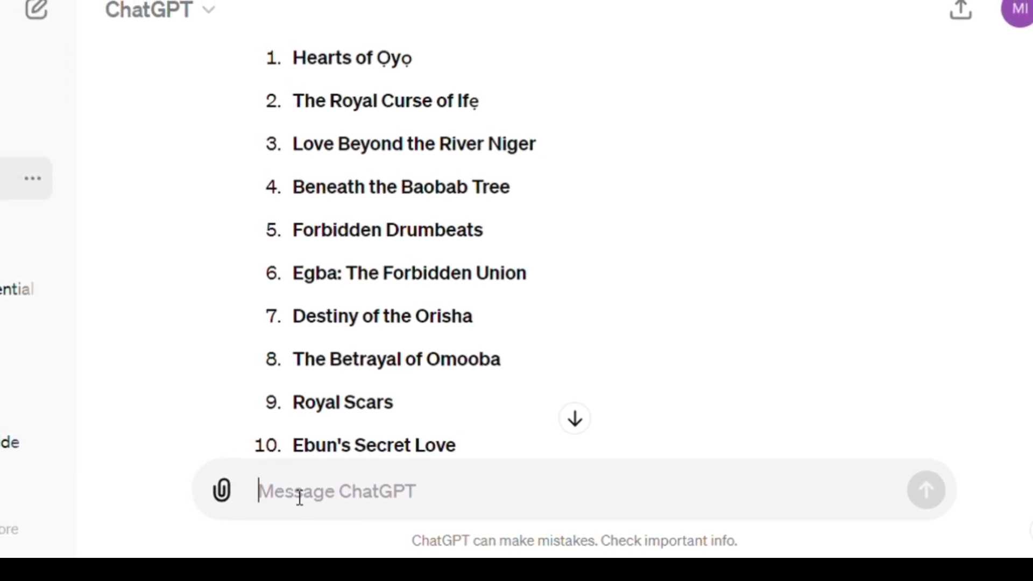
{"action": "scroll", "coordinate": [405, 309], "scroll_direction": "down", "scroll_amount": 10}
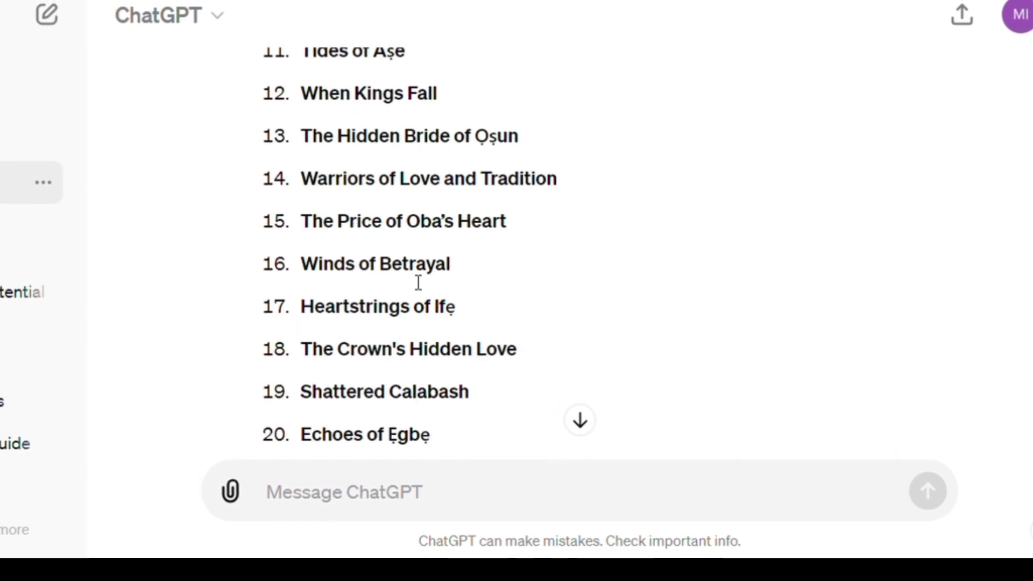
{"action": "scroll", "coordinate": [413, 294], "scroll_direction": "up", "scroll_amount": 10}
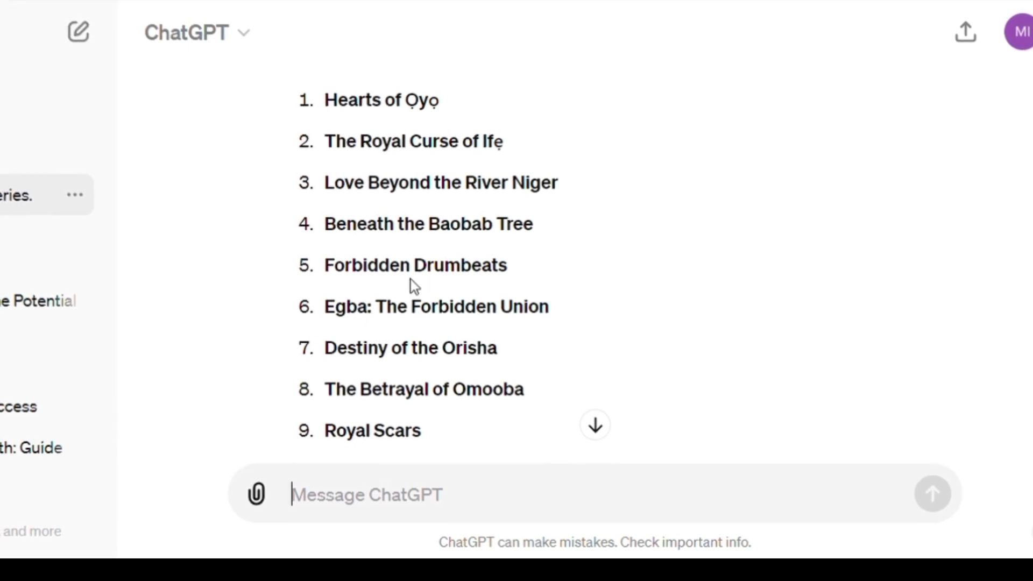
{"action": "scroll", "coordinate": [412, 279], "scroll_direction": "down", "scroll_amount": 5}
{"action": "scroll", "coordinate": [417, 349], "scroll_direction": "up", "scroll_amount": 8}
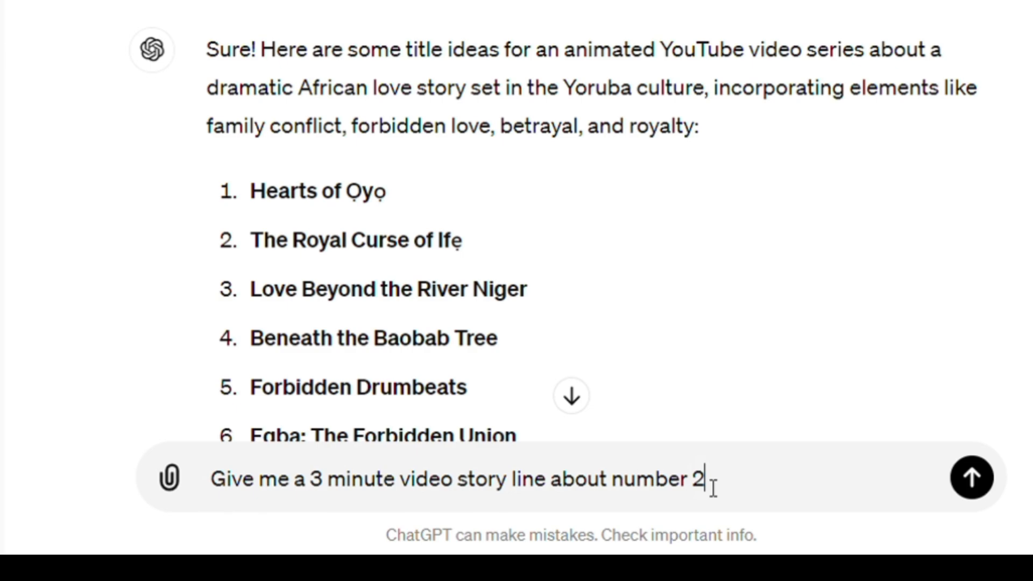
Step: Request a 3-minute storyline for title number 2 and read through the scene-by-scene reply
{"action": "left_click", "coordinate": [972, 485]}
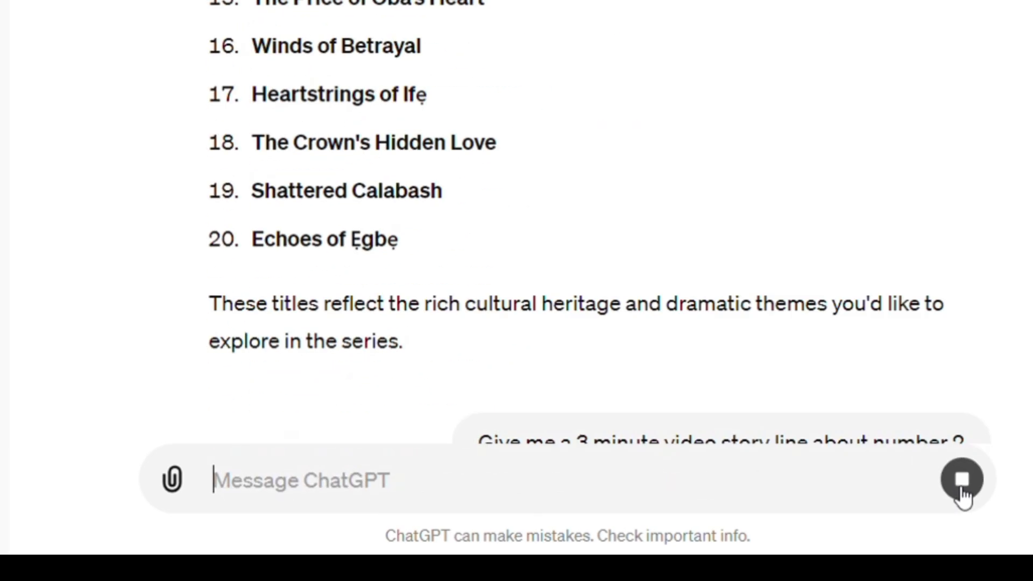
{"action": "scroll", "coordinate": [554, 338], "scroll_direction": "up", "scroll_amount": 6}
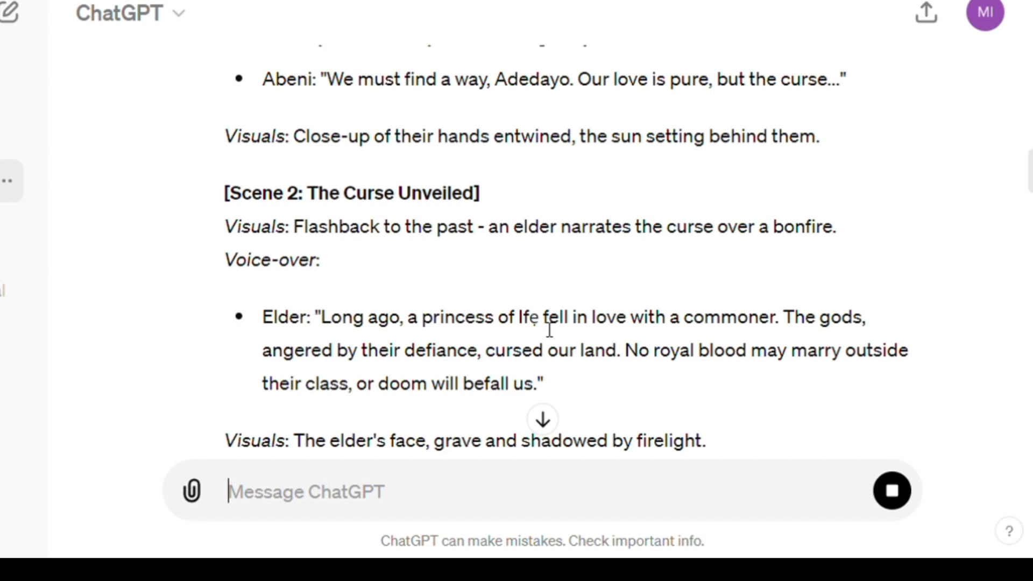
{"action": "scroll", "coordinate": [544, 312], "scroll_direction": "up", "scroll_amount": 8}
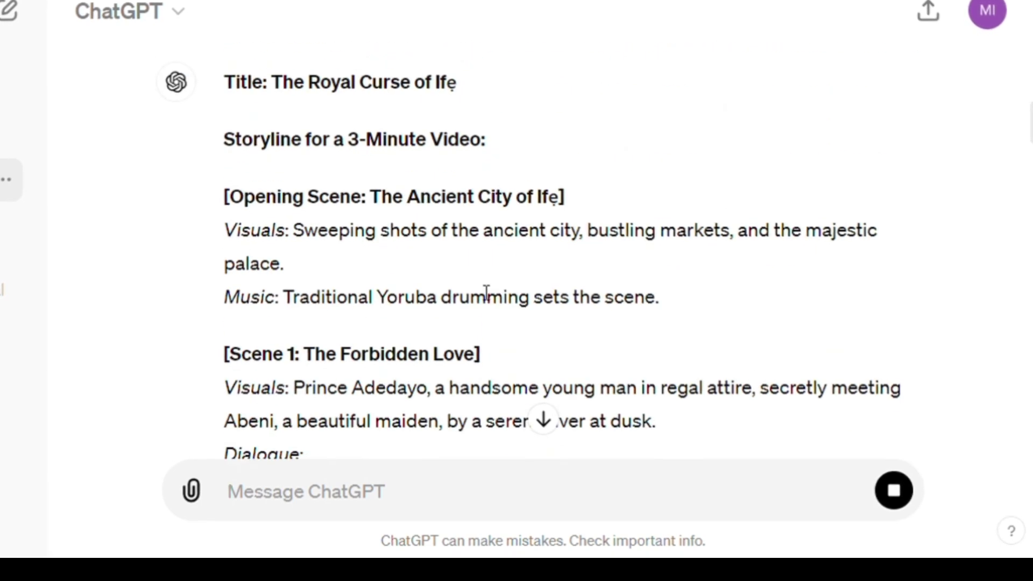
{"action": "scroll", "coordinate": [457, 350], "scroll_direction": "down", "scroll_amount": 3}
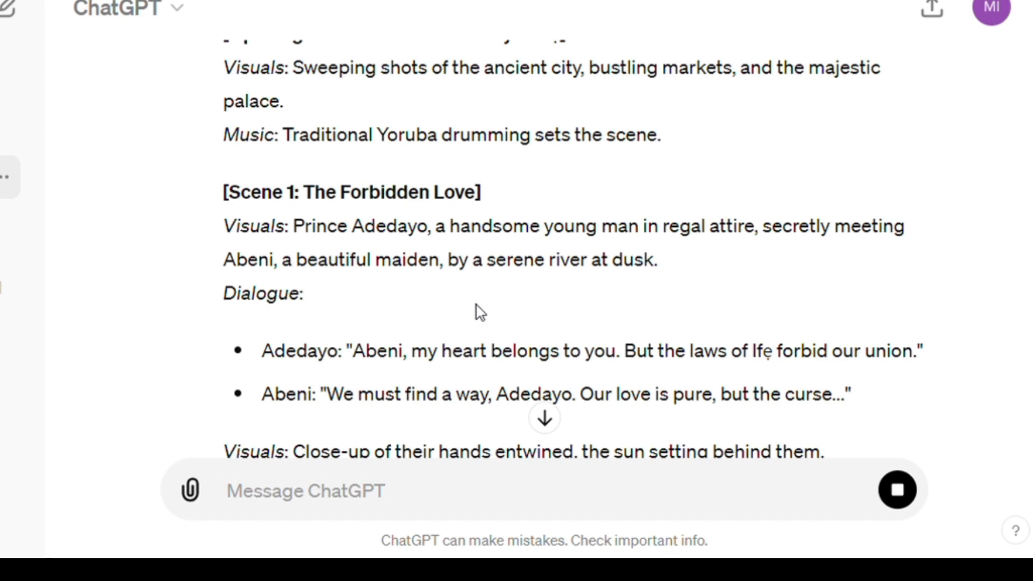
{"action": "scroll", "coordinate": [516, 371], "scroll_direction": "down", "scroll_amount": 3}
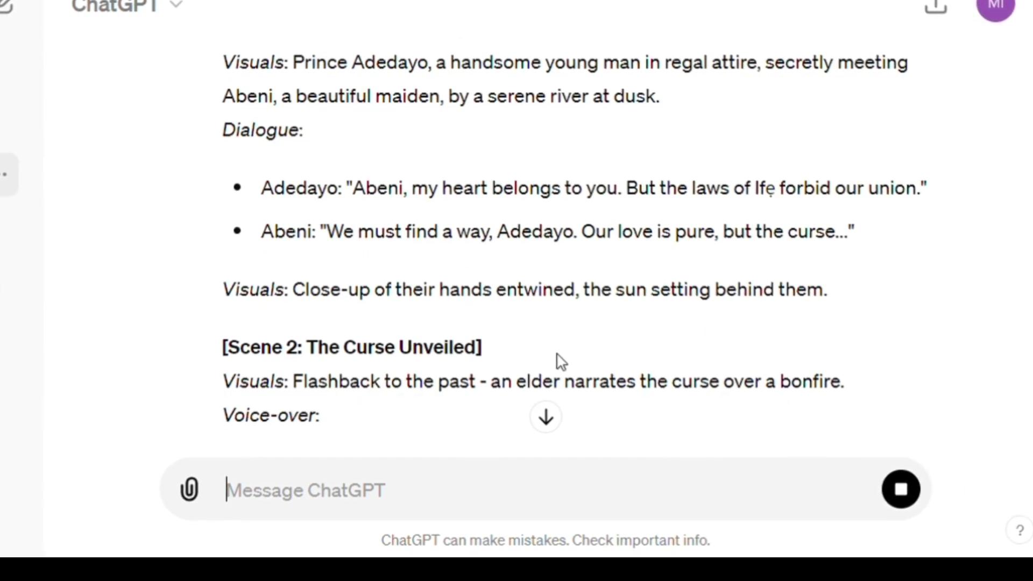
{"action": "scroll", "coordinate": [592, 323], "scroll_direction": "down", "scroll_amount": 15}
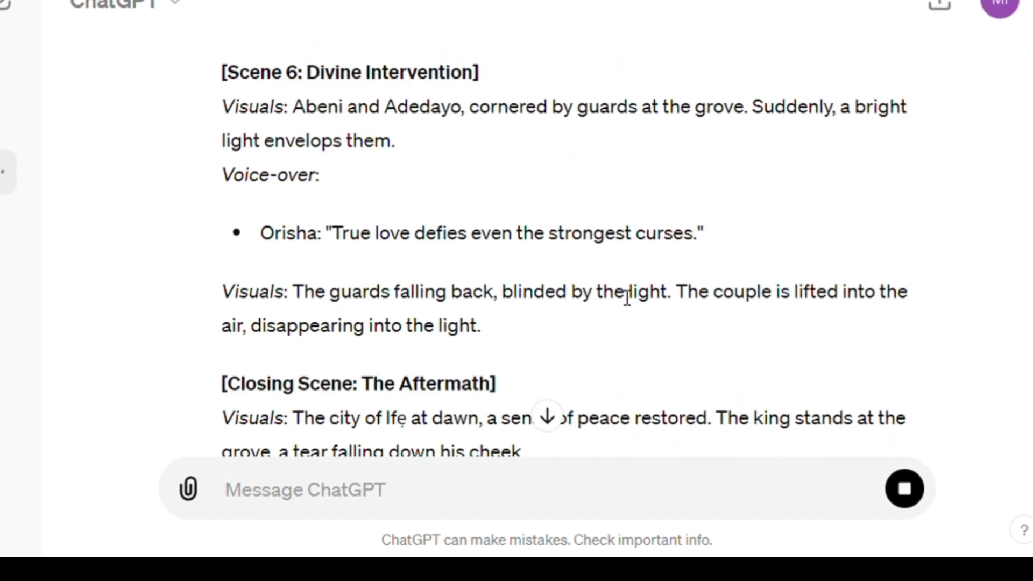
{"action": "scroll", "coordinate": [627, 296], "scroll_direction": "down", "scroll_amount": 10}
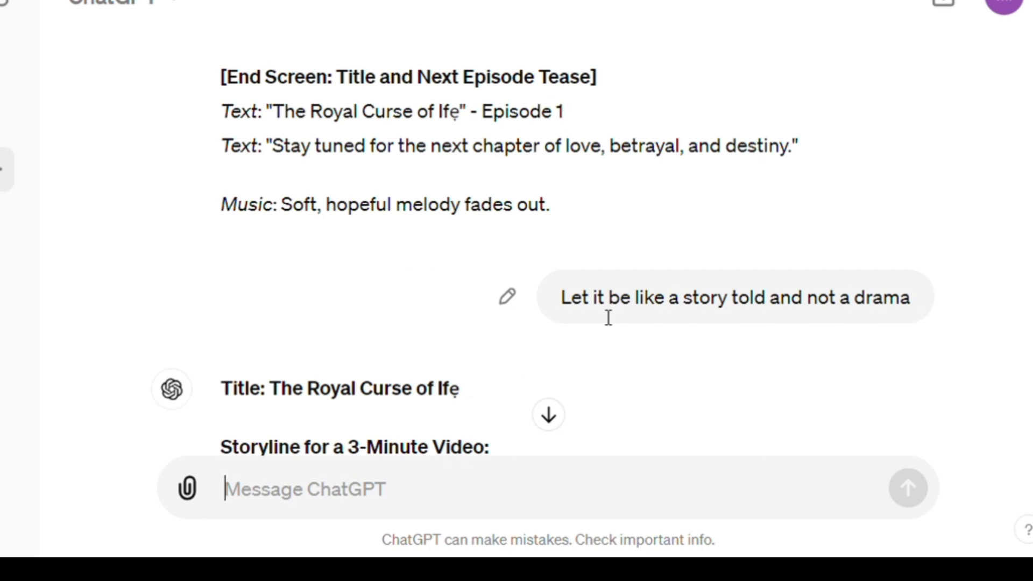
Step: Read the rewritten storyline's Narrator sections, then send the narrator-only request
{"action": "scroll", "coordinate": [631, 272], "scroll_direction": "down", "scroll_amount": 9}
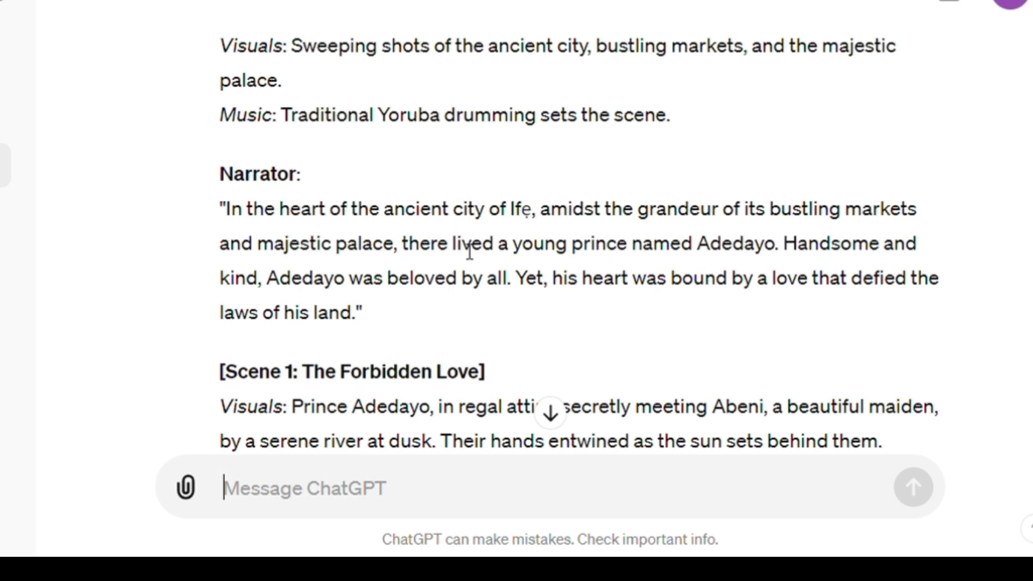
{"action": "scroll", "coordinate": [479, 255], "scroll_direction": "down", "scroll_amount": 3}
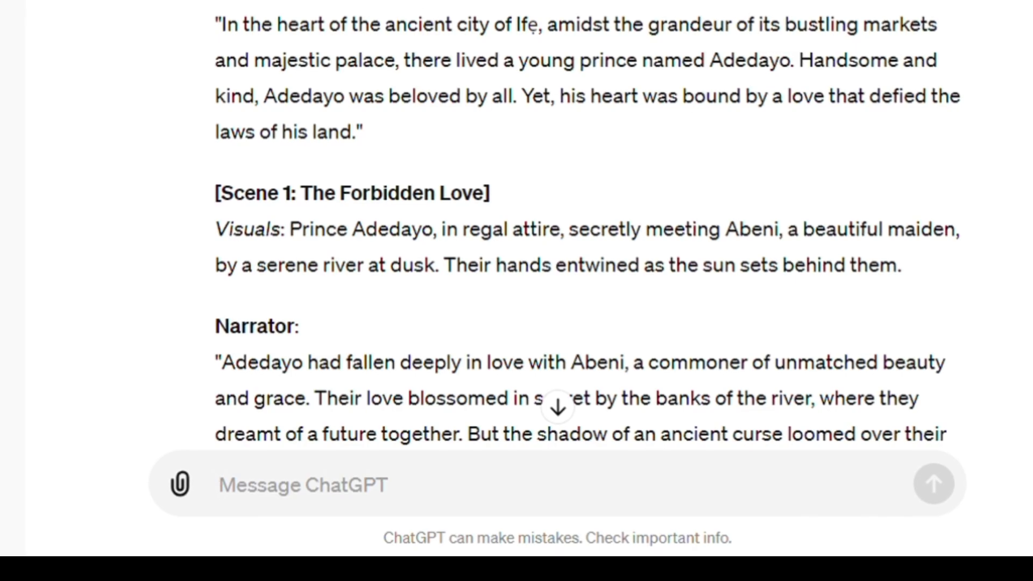
{"action": "left_click", "coordinate": [654, 3]}
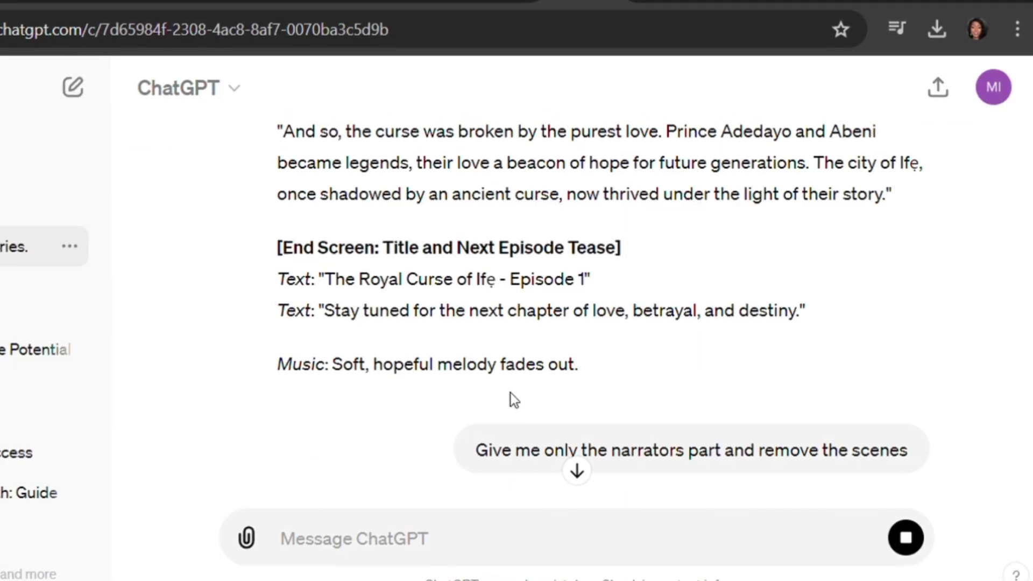
Step: Review the narrator-only reply from the Ifẹ opening to 'Stay tuned' and select the full narration
{"action": "scroll", "coordinate": [511, 398], "scroll_direction": "up", "scroll_amount": 10}
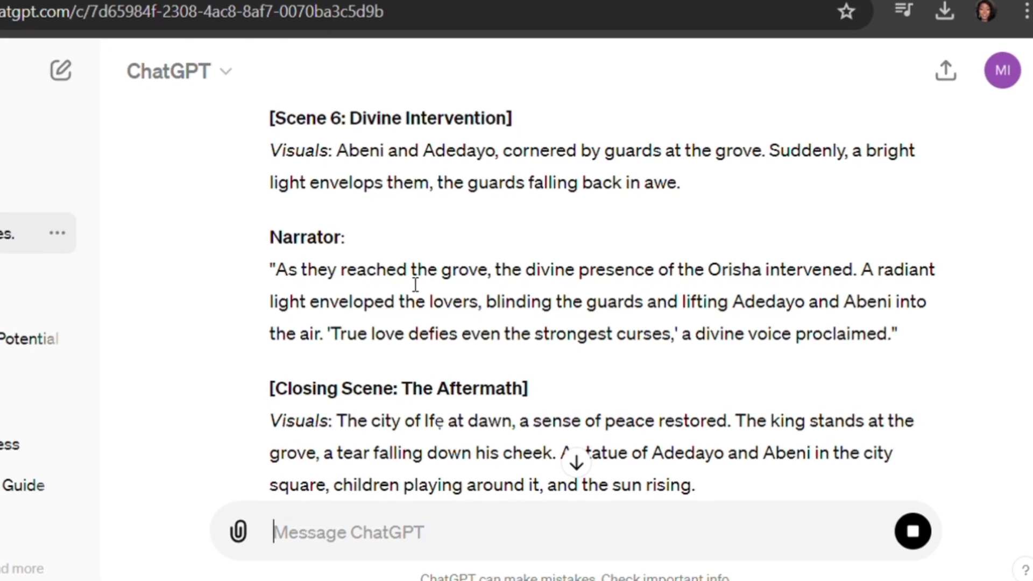
{"action": "scroll", "coordinate": [425, 280], "scroll_direction": "down", "scroll_amount": 3}
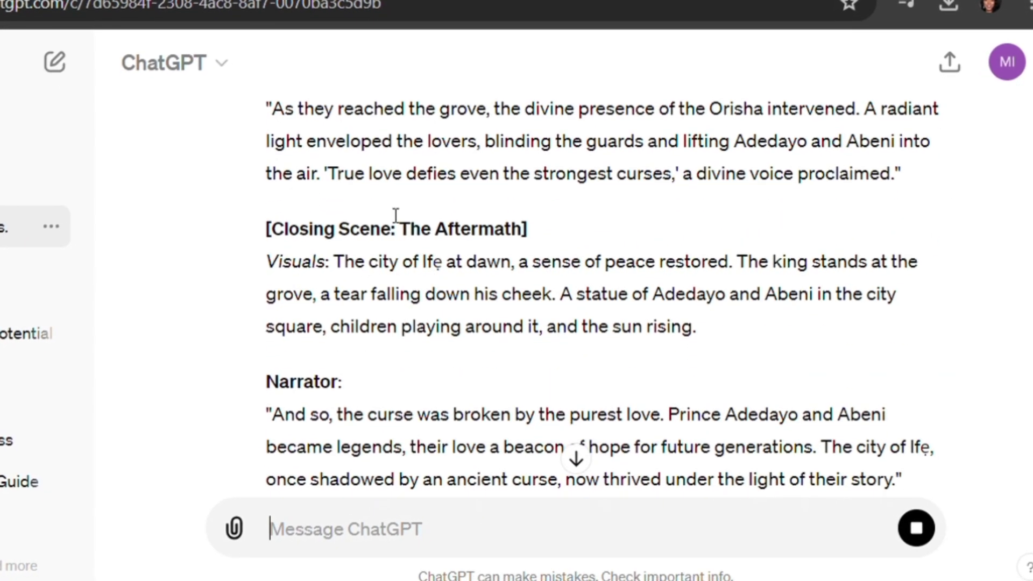
{"action": "scroll", "coordinate": [398, 216], "scroll_direction": "up", "scroll_amount": 5}
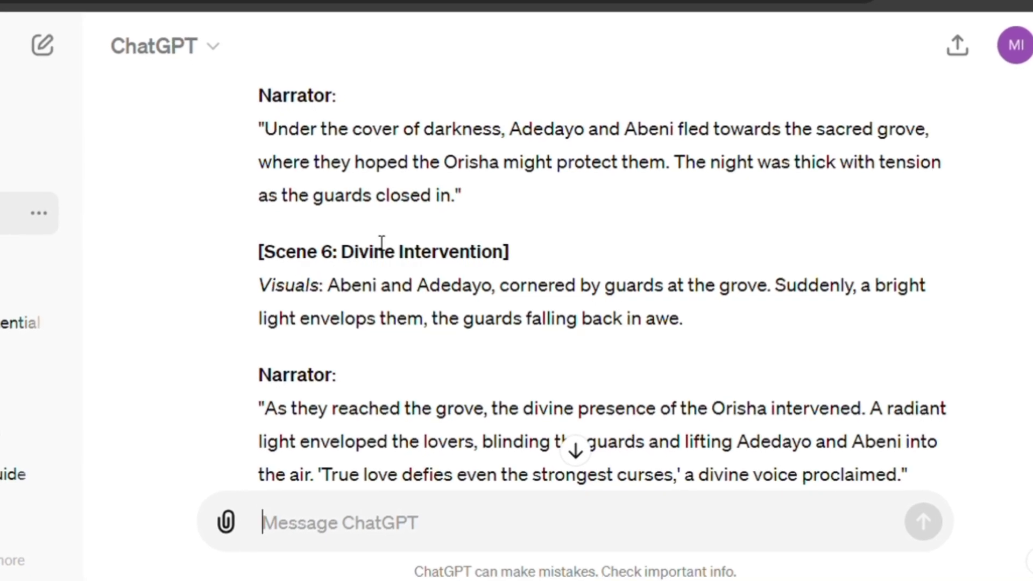
{"action": "scroll", "coordinate": [302, 372], "scroll_direction": "down", "scroll_amount": 12}
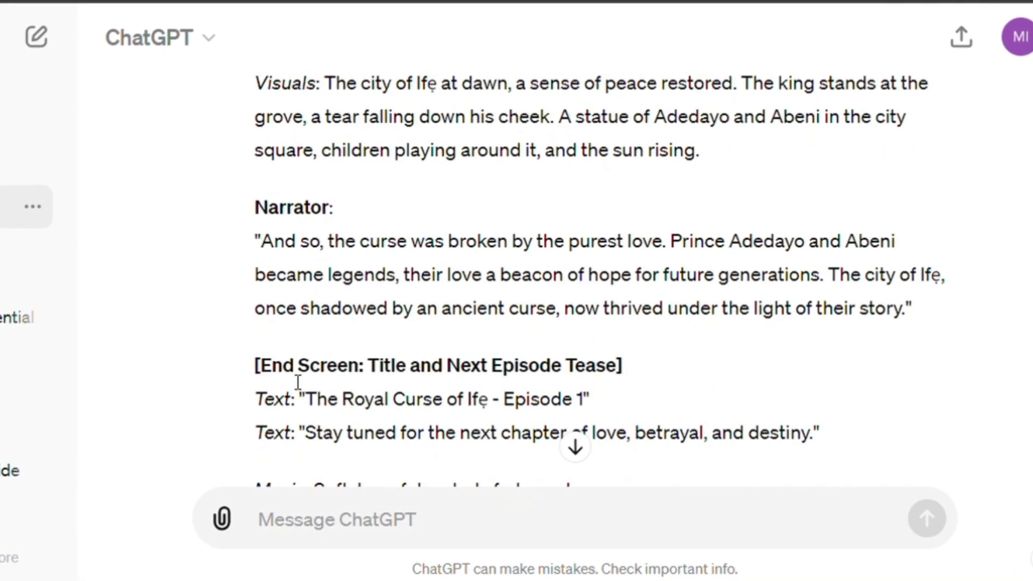
{"action": "scroll", "coordinate": [301, 377], "scroll_direction": "up", "scroll_amount": 6}
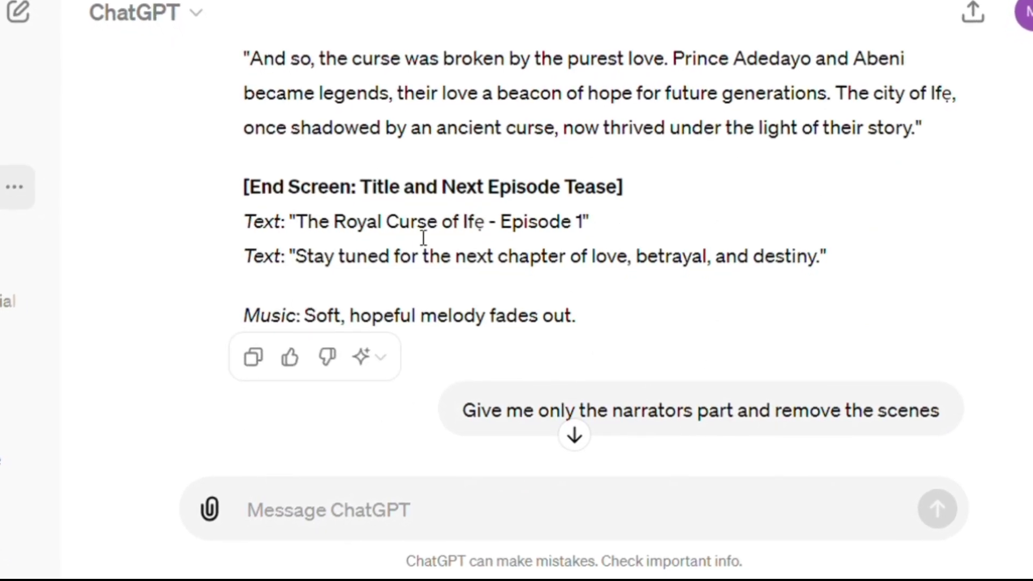
{"action": "scroll", "coordinate": [571, 312], "scroll_direction": "down", "scroll_amount": 10}
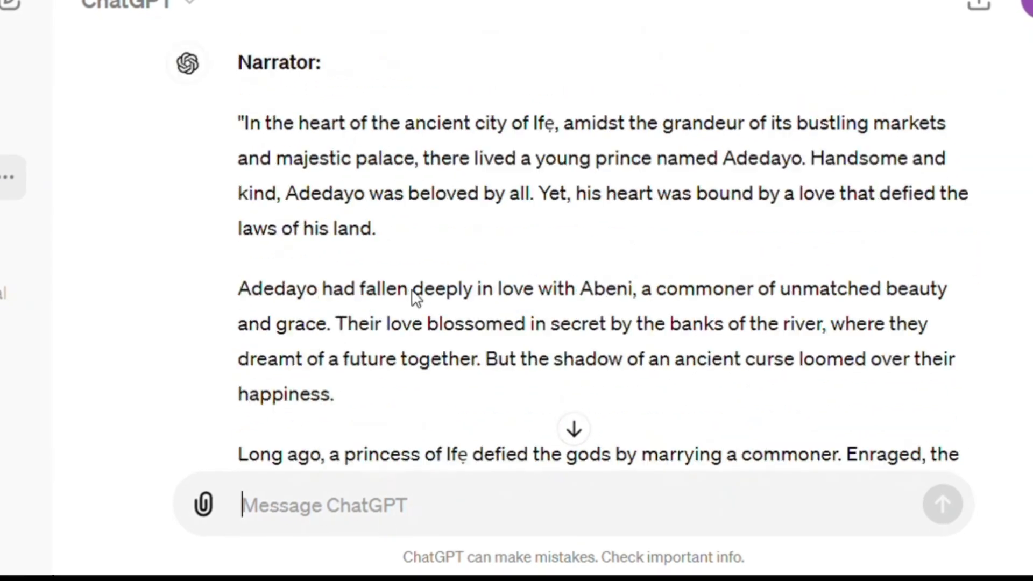
{"action": "scroll", "coordinate": [416, 298], "scroll_direction": "down", "scroll_amount": 15}
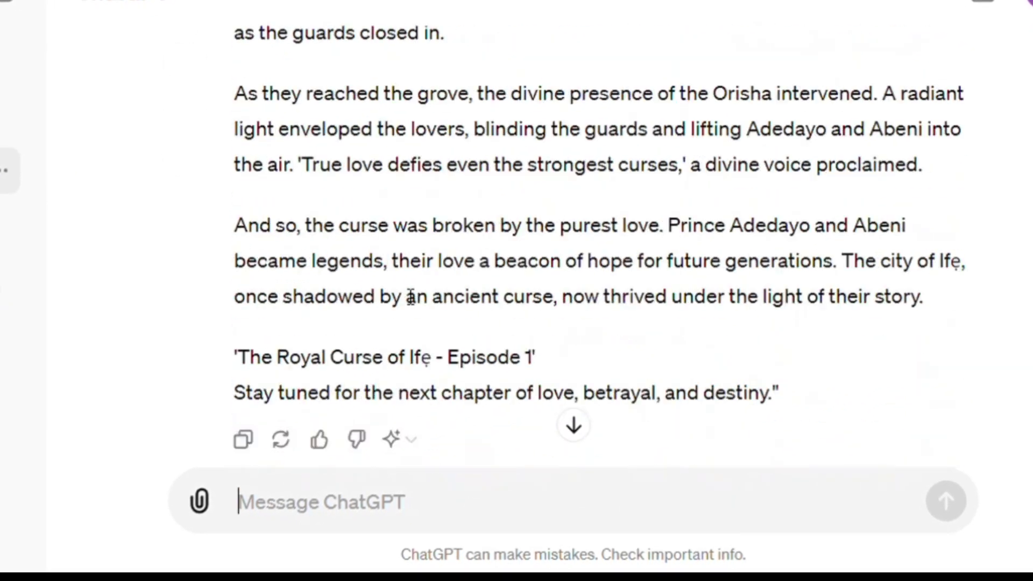
{"action": "scroll", "coordinate": [411, 297], "scroll_direction": "down", "scroll_amount": 2}
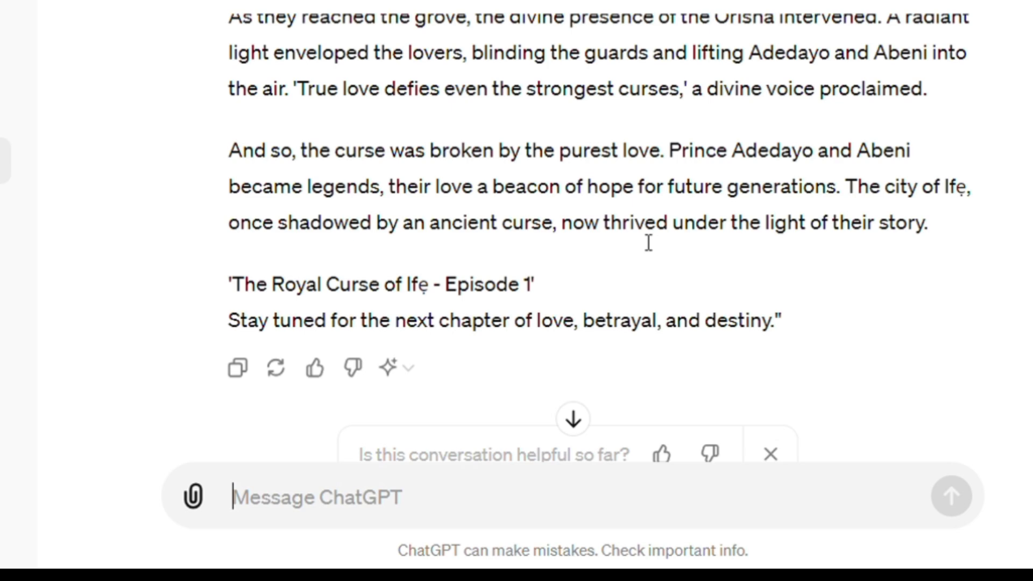
{"action": "left_click_drag", "start_coordinate": [948, 226], "coordinate": [376, 39]}
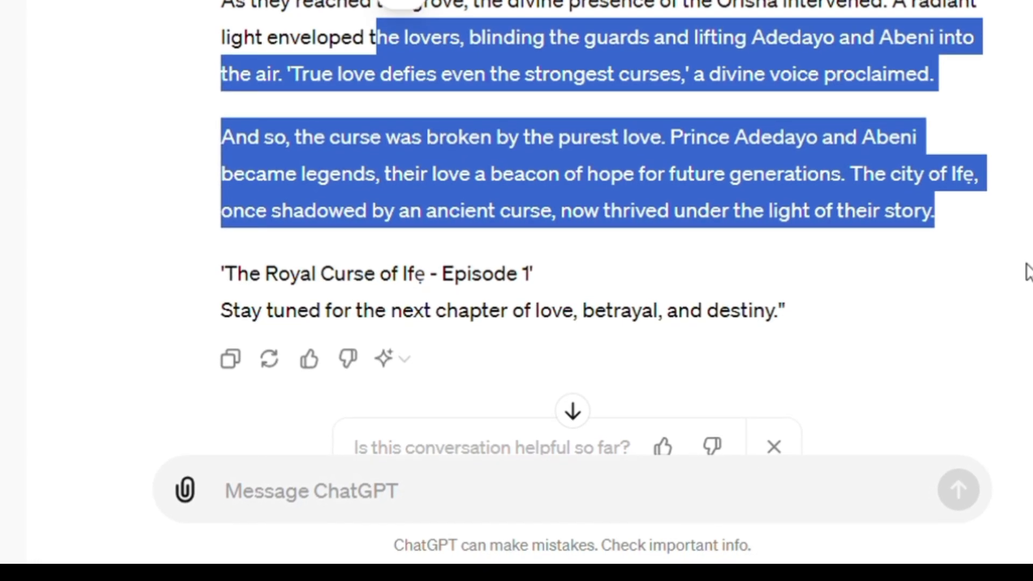
{"action": "left_click_drag", "start_coordinate": [985, 214], "coordinate": [196, 373]}
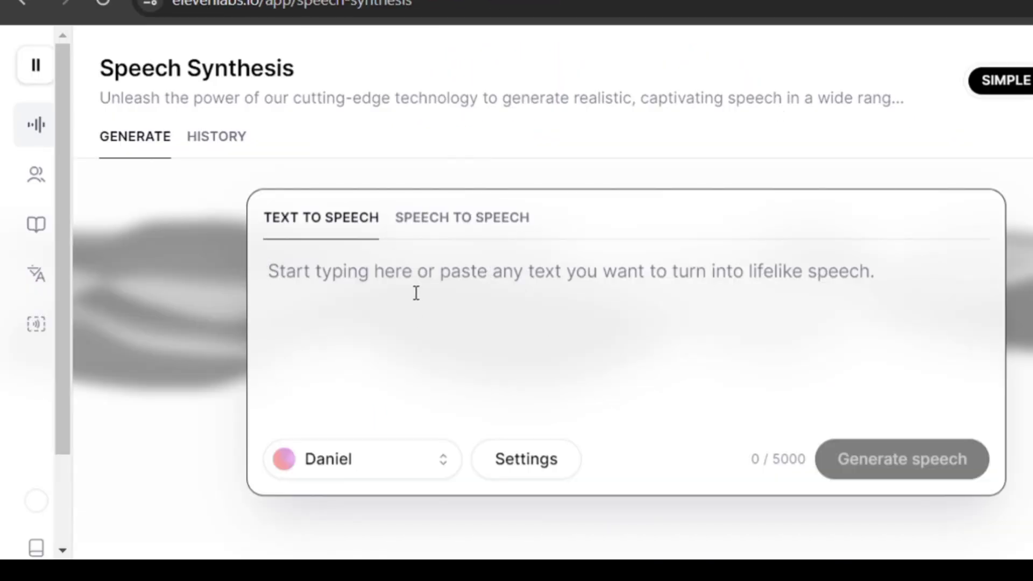
Step: Paste the copied Royal Curse of Ifẹ narration (1853 characters) into ElevenLabs Text to Speech
{"action": "left_click", "coordinate": [416, 292]}
{"action": "key", "text": "ctrl+v"}
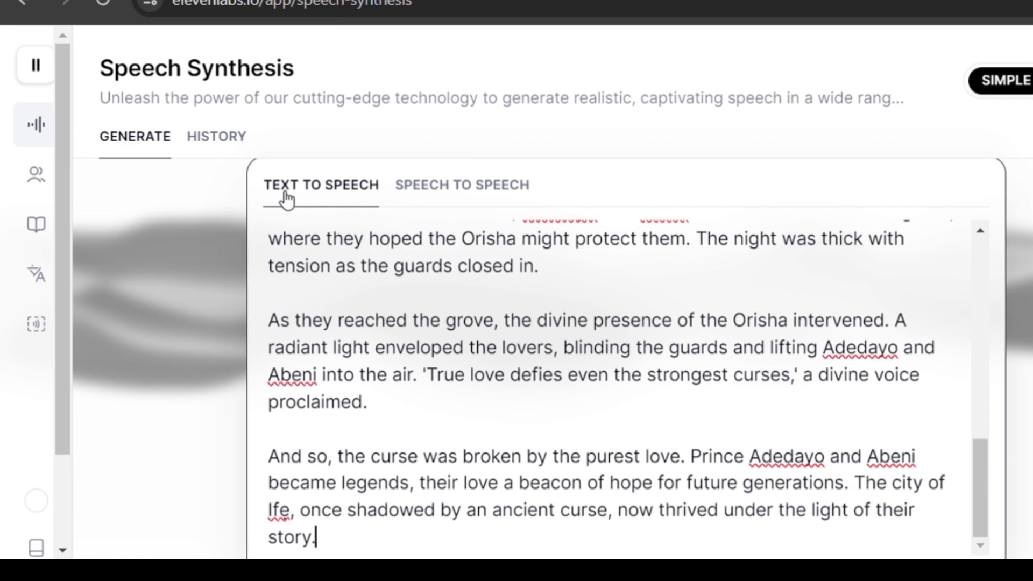
{"action": "scroll", "coordinate": [189, 193], "scroll_direction": "down", "scroll_amount": 3}
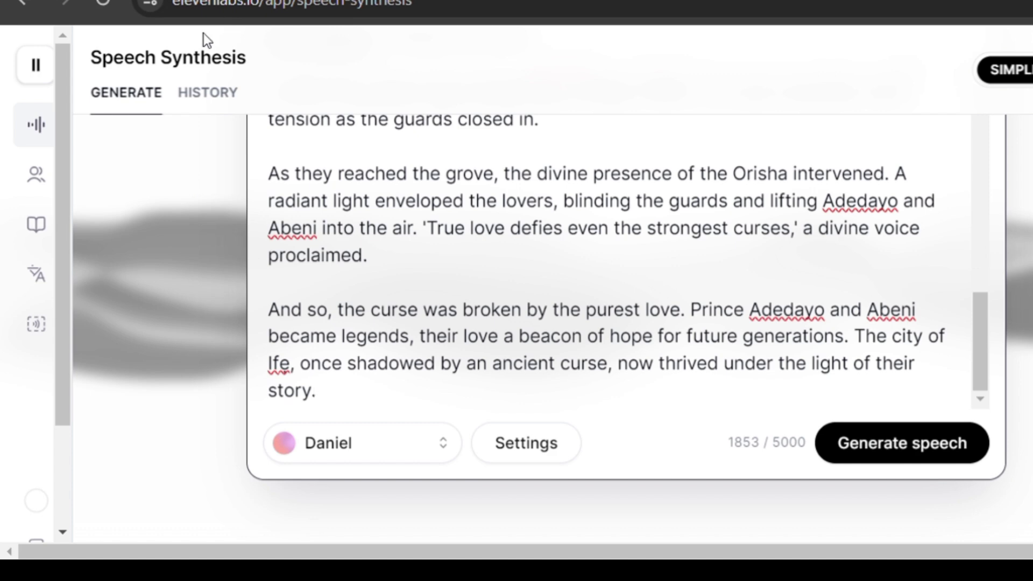
Step: Browse the ElevenLabs voice list and keep African voice selected for the narration
{"action": "left_click", "coordinate": [440, 462]}
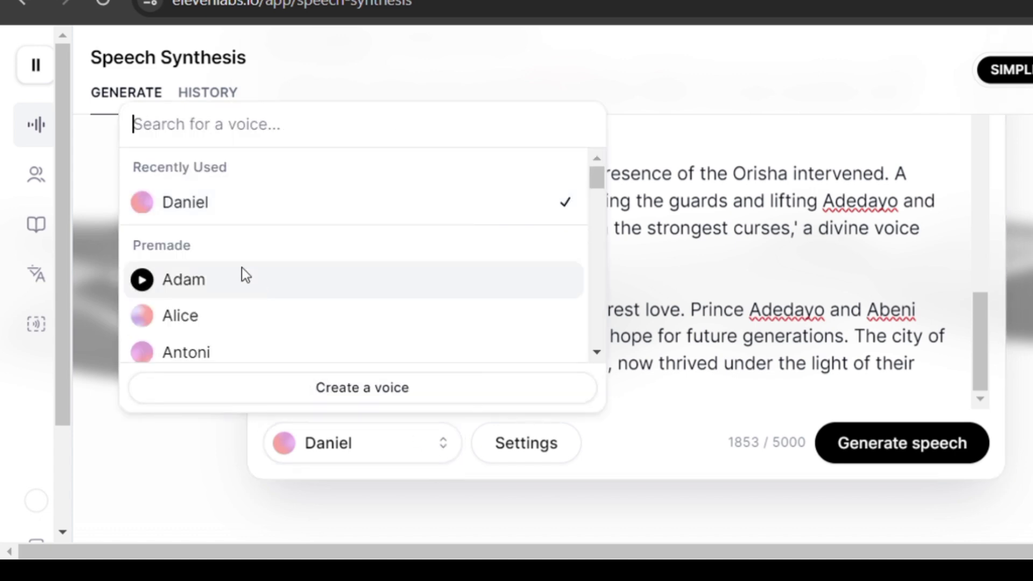
{"action": "mouse_move", "coordinate": [250, 210]}
{"action": "scroll", "coordinate": [263, 240], "scroll_direction": "down", "scroll_amount": 5}
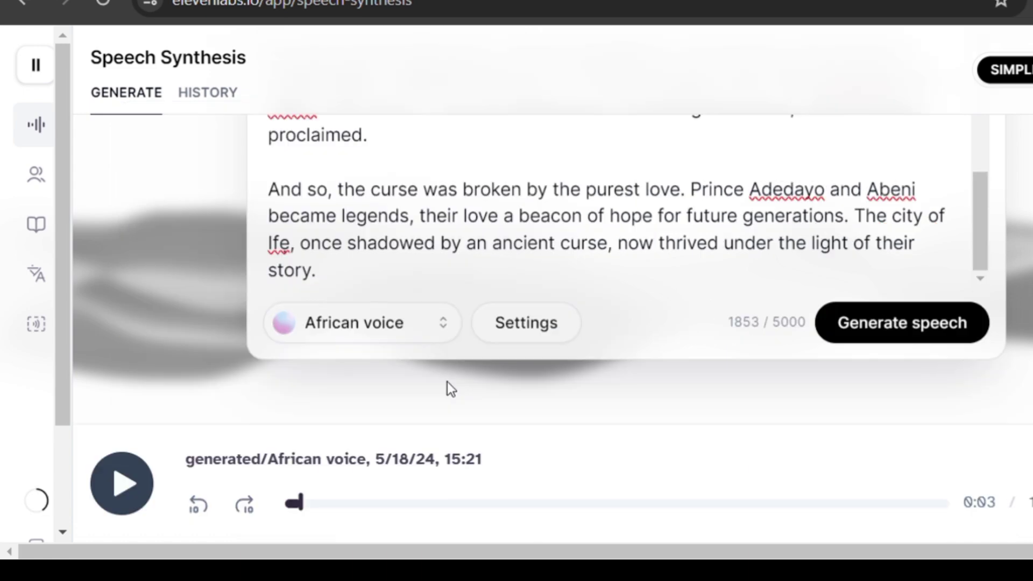
{"action": "left_click", "coordinate": [446, 332]}
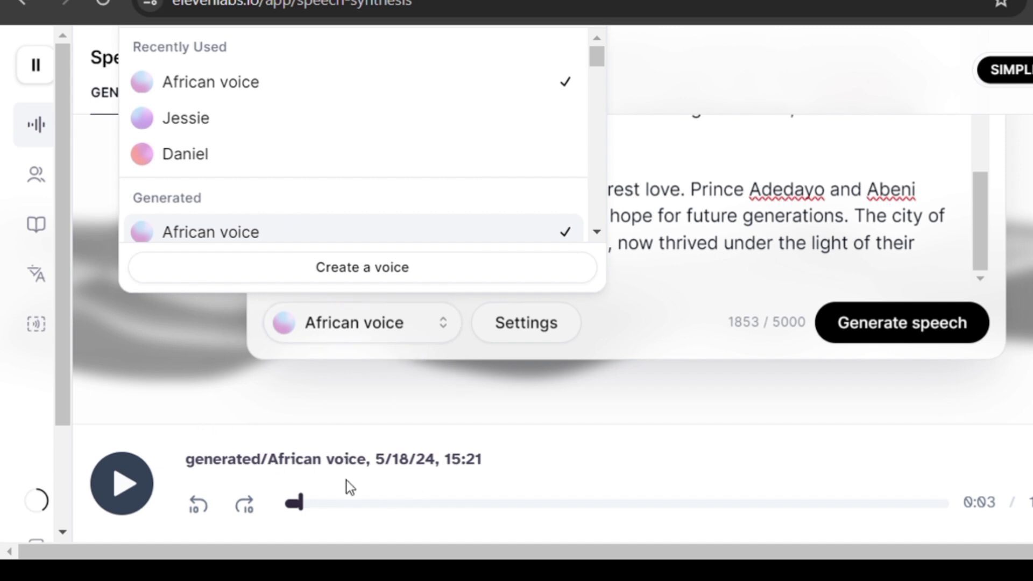
{"action": "left_click", "coordinate": [284, 390]}
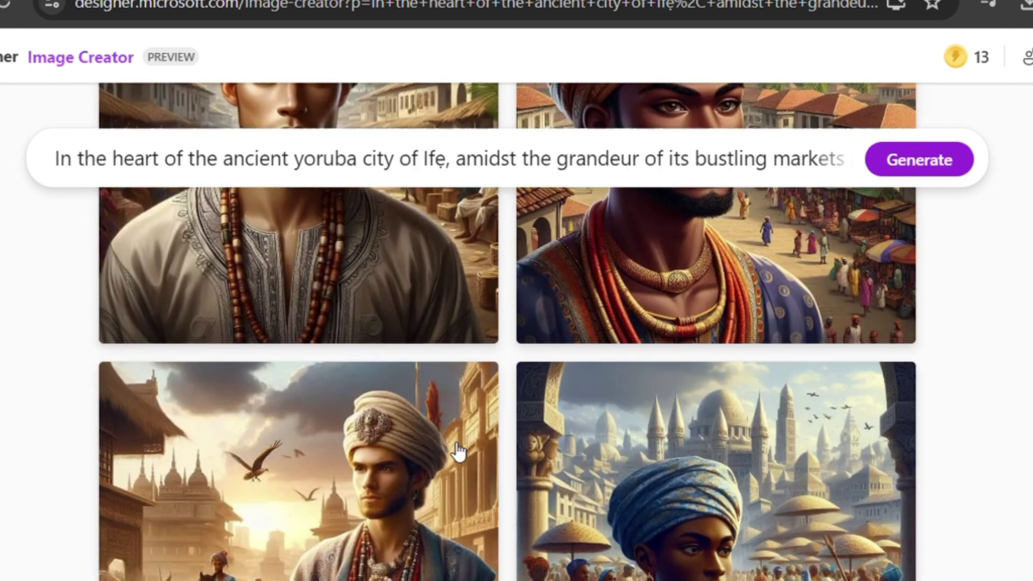
Step: Download the first generated portrait of the young prince in the Ife market
{"action": "scroll", "coordinate": [458, 441], "scroll_direction": "down", "scroll_amount": 9}
{"action": "scroll", "coordinate": [459, 441], "scroll_direction": "up", "scroll_amount": 8}
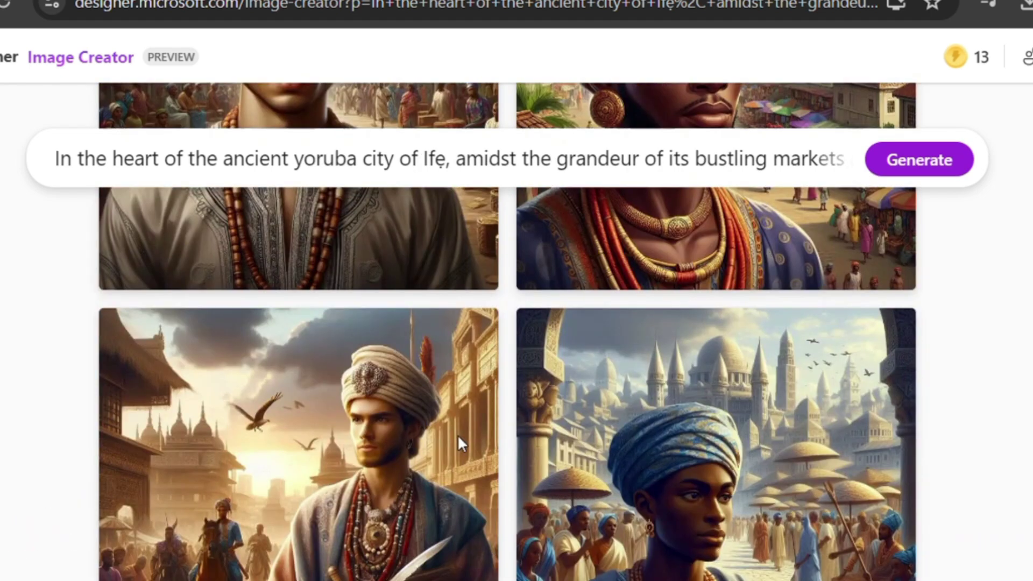
{"action": "scroll", "coordinate": [463, 438], "scroll_direction": "up", "scroll_amount": 5}
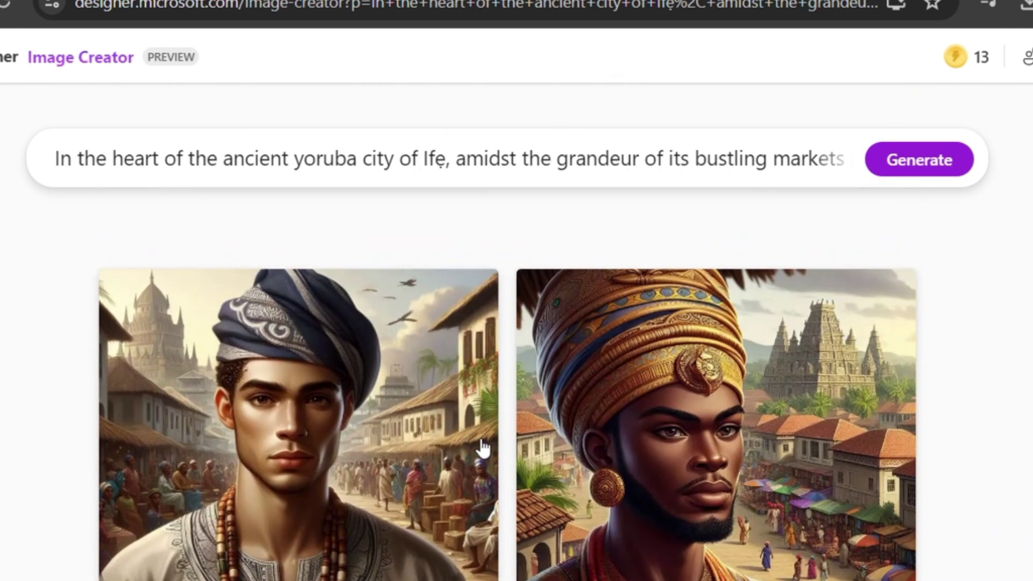
{"action": "scroll", "coordinate": [297, 382], "scroll_direction": "down", "scroll_amount": 3}
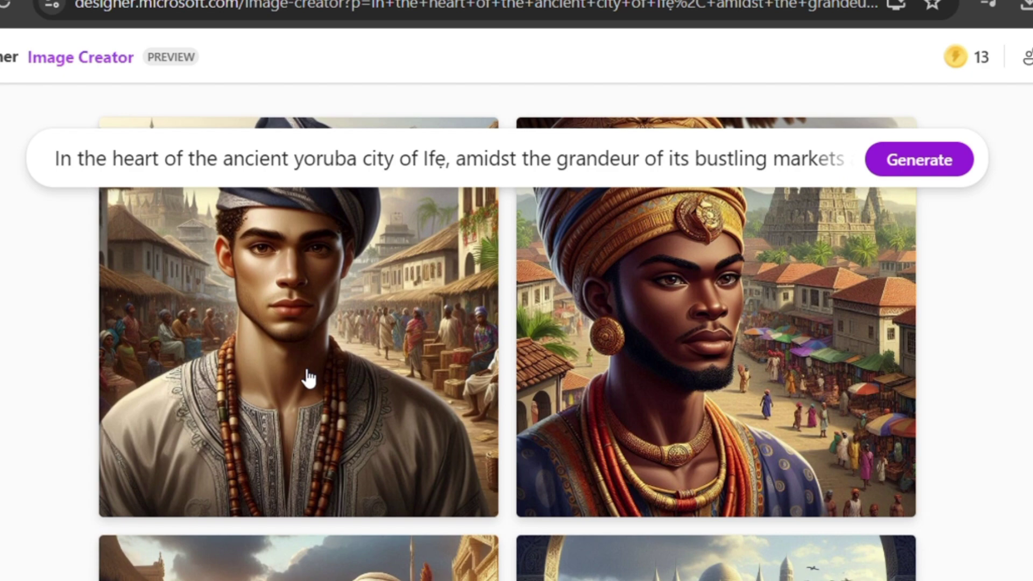
{"action": "left_click", "coordinate": [309, 378]}
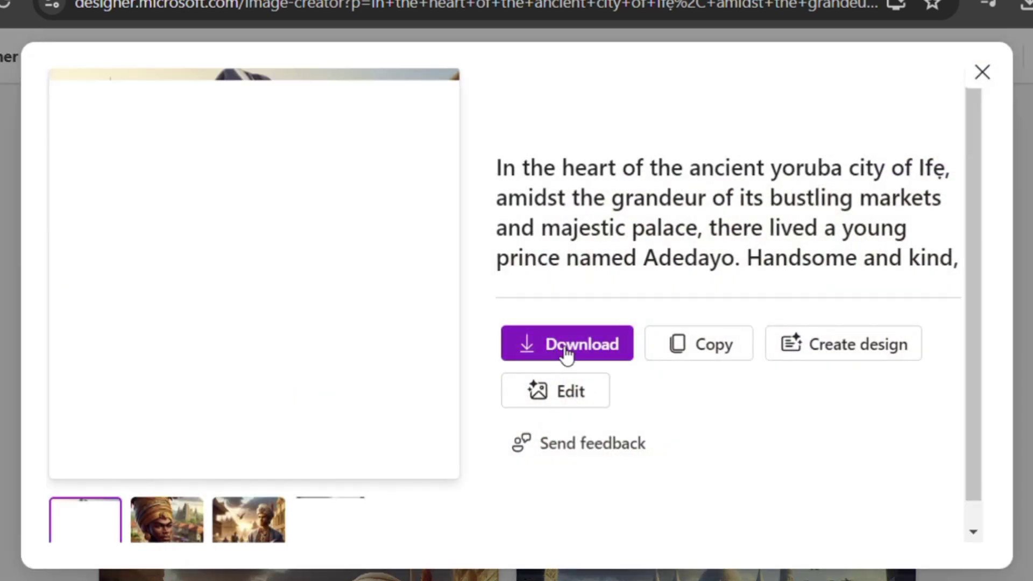
{"action": "left_click", "coordinate": [566, 353]}
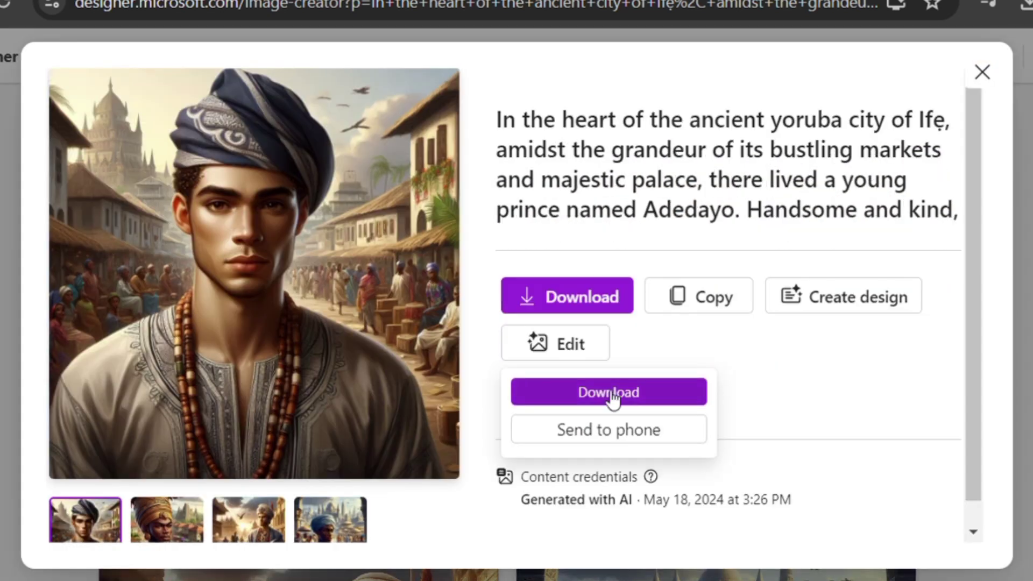
{"action": "left_click", "coordinate": [614, 398]}
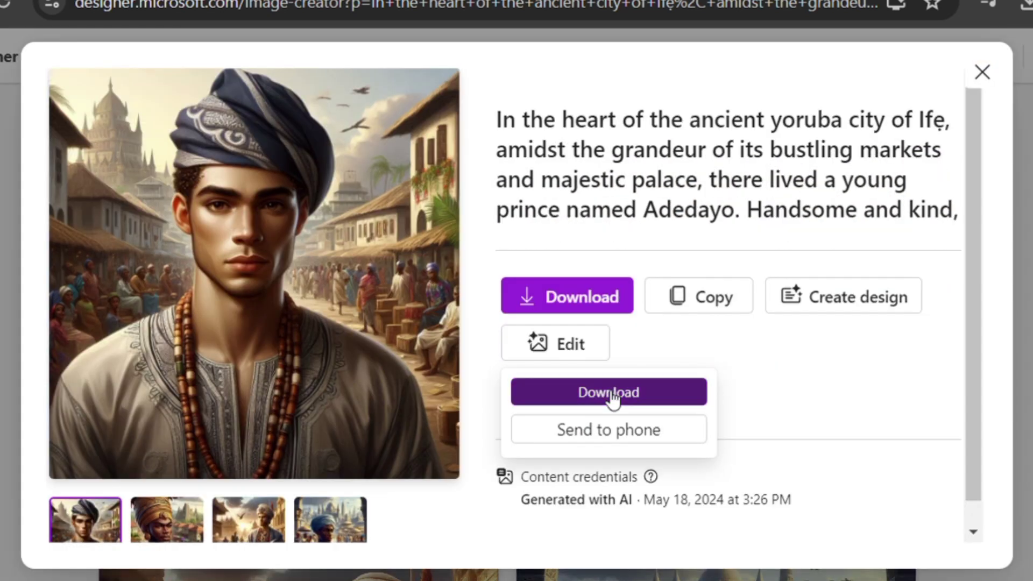
Step: Download the second generated prince portrait
{"action": "left_click", "coordinate": [981, 72]}
{"action": "left_click", "coordinate": [686, 321]}
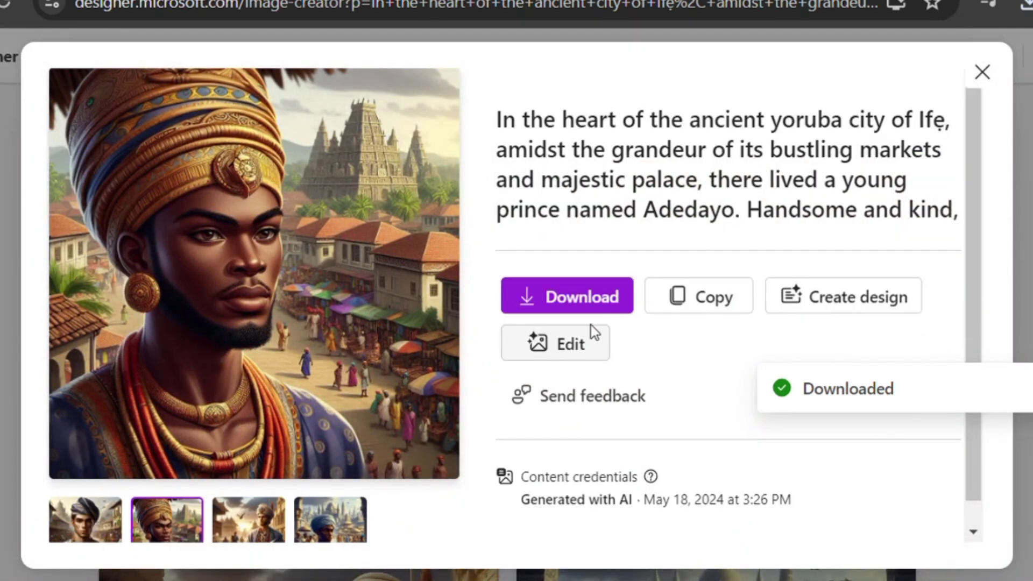
{"action": "left_click", "coordinate": [592, 305]}
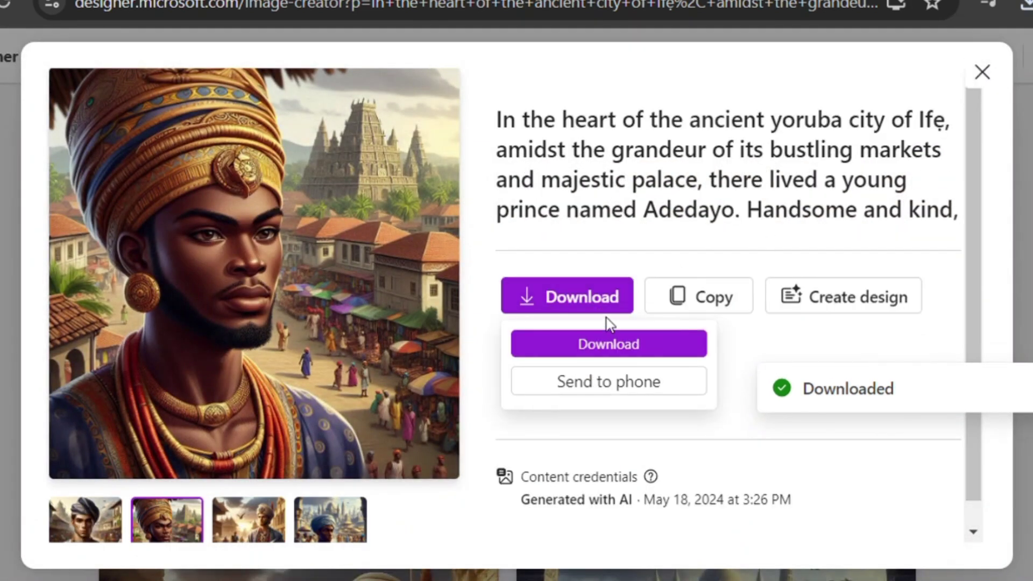
{"action": "left_click", "coordinate": [597, 343]}
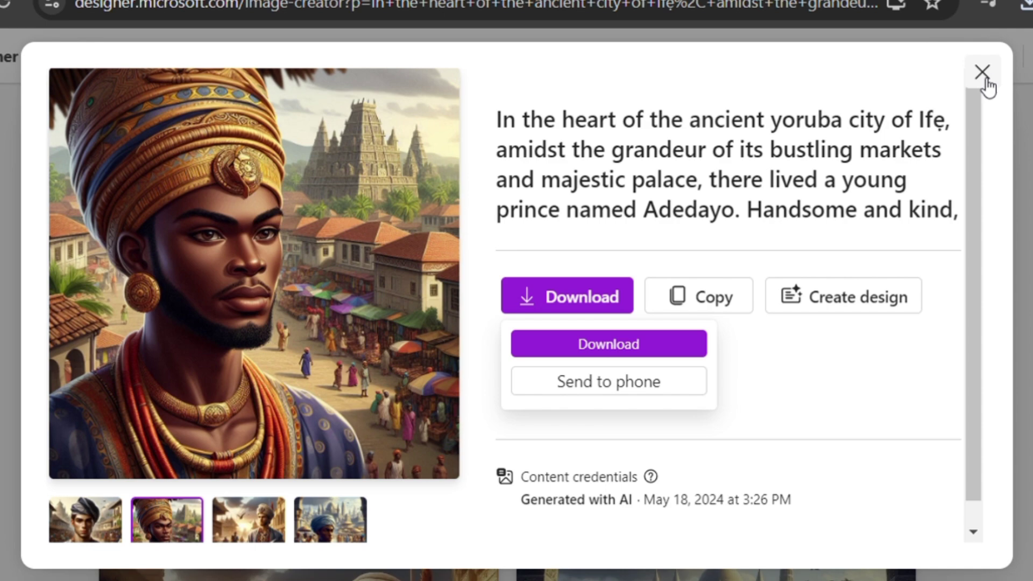
{"action": "left_click", "coordinate": [595, 343]}
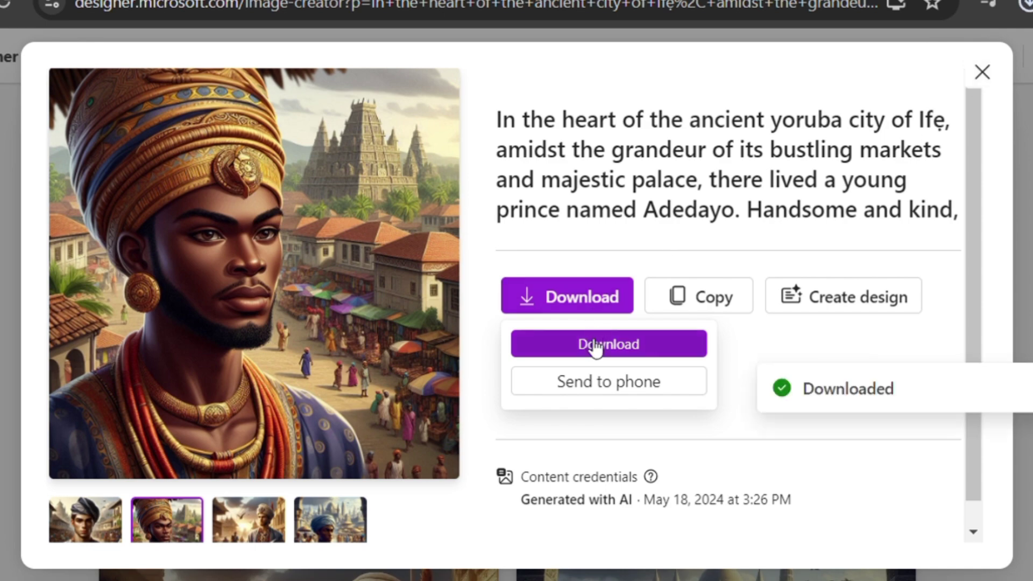
Step: Close the image preview and open another generated image
{"action": "left_click", "coordinate": [983, 72]}
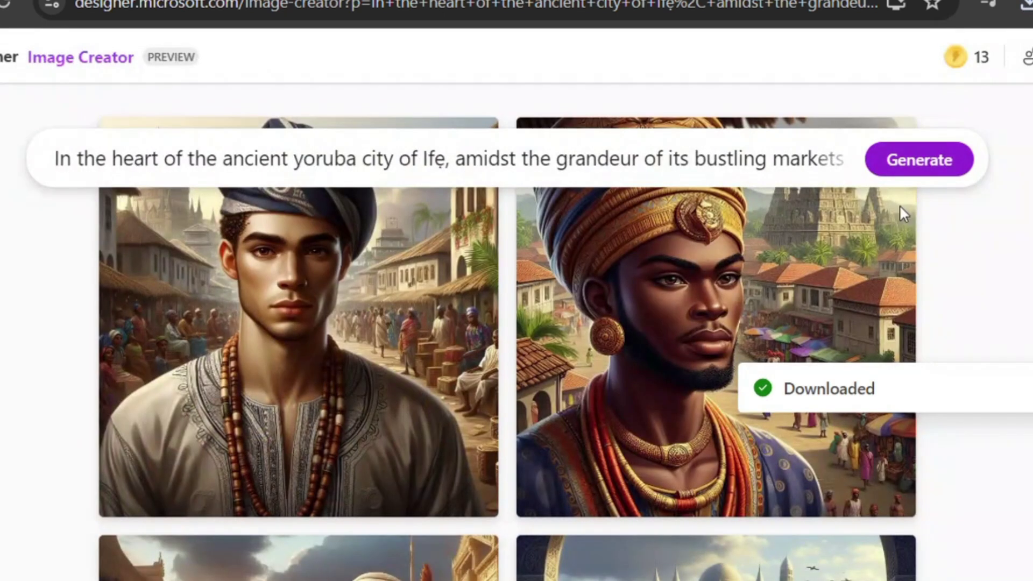
{"action": "scroll", "coordinate": [330, 306], "scroll_direction": "down", "scroll_amount": 5}
{"action": "left_click", "coordinate": [632, 345]}
Step: Download the open image, then paste the Adedayo narration line as the prompt, adding 'yoruba' before 'land'
{"action": "left_click", "coordinate": [633, 344]}
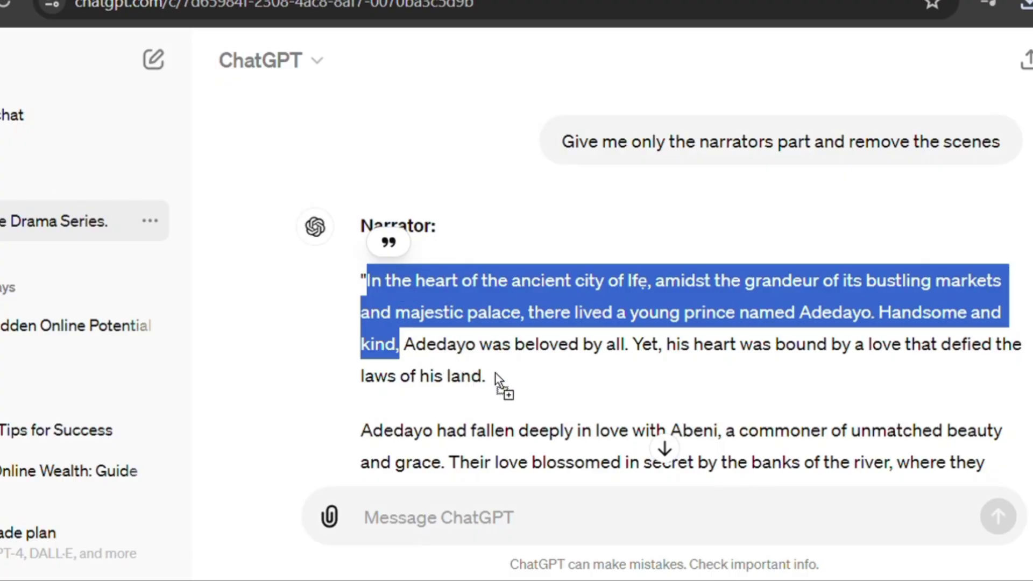
{"action": "left_click_drag", "start_coordinate": [487, 377], "coordinate": [407, 348]}
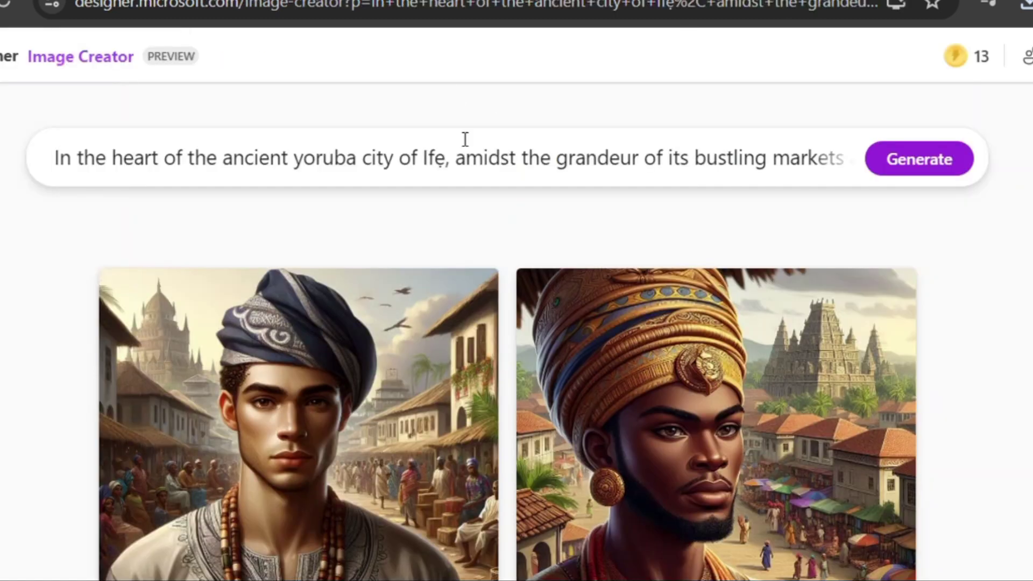
{"action": "left_click", "coordinate": [468, 159]}
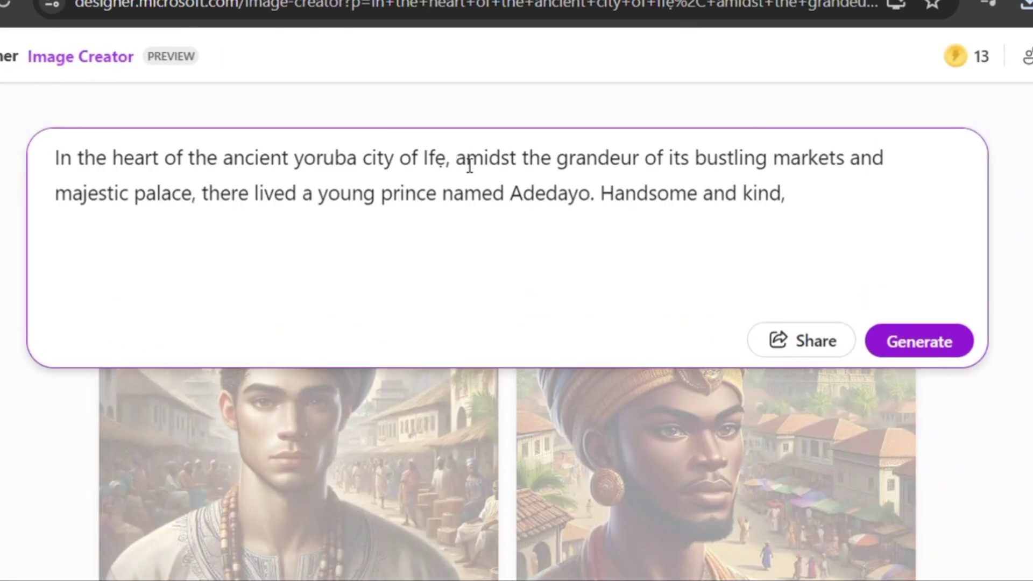
{"action": "key", "text": "ctrl+a"}
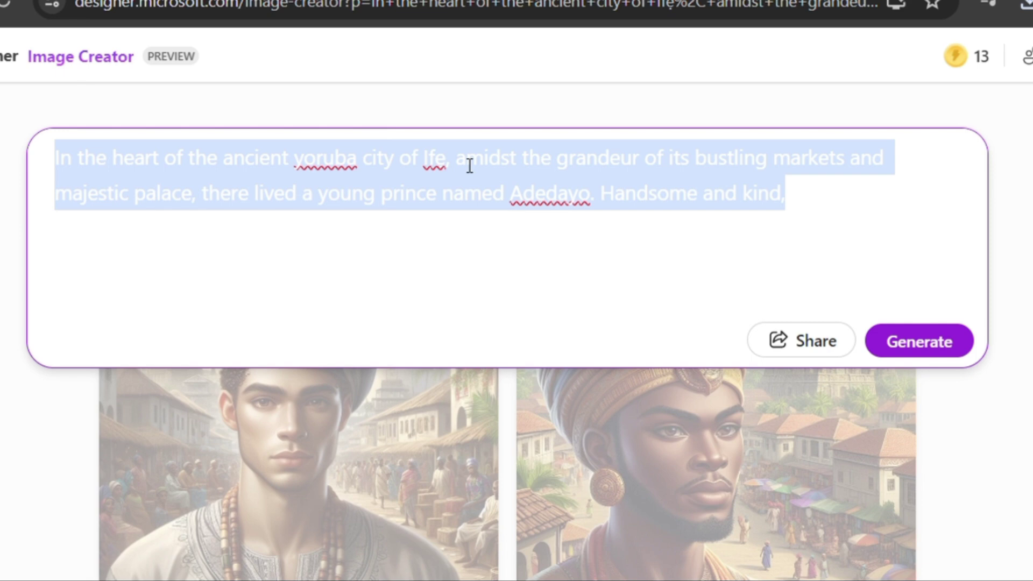
{"action": "type", "text": "Adedayo was beloved by all. Yet, his heart was bound by a love that defied the laws of his land."}
{"action": "left_click", "coordinate": [861, 158]}
{"action": "type", "text": "yoruba"}
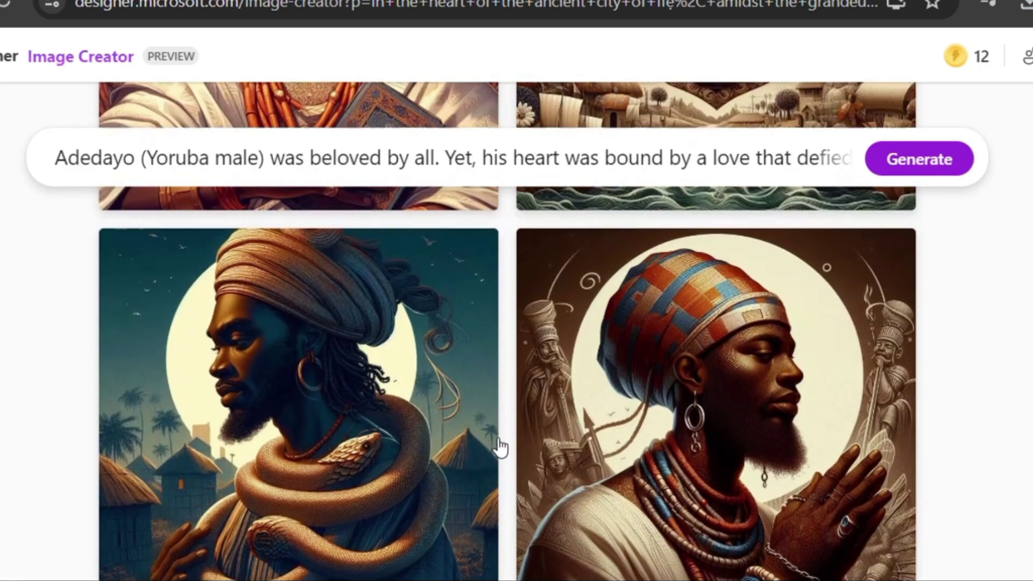
Step: Download the crowned man holding a book image, then bring up the Abeni image's download options
{"action": "scroll", "coordinate": [427, 414], "scroll_direction": "up", "scroll_amount": 1}
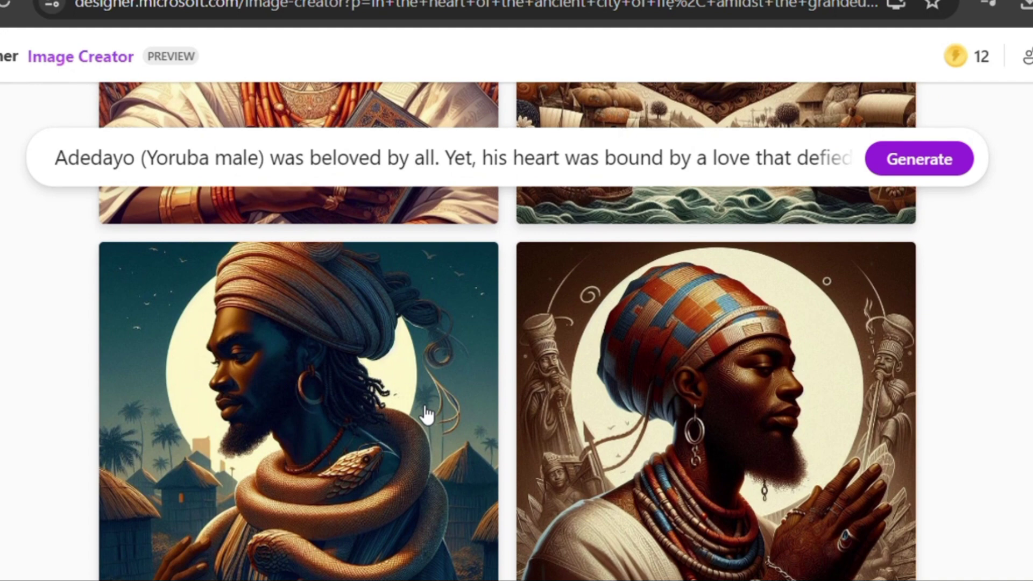
{"action": "scroll", "coordinate": [427, 415], "scroll_direction": "up", "scroll_amount": 5}
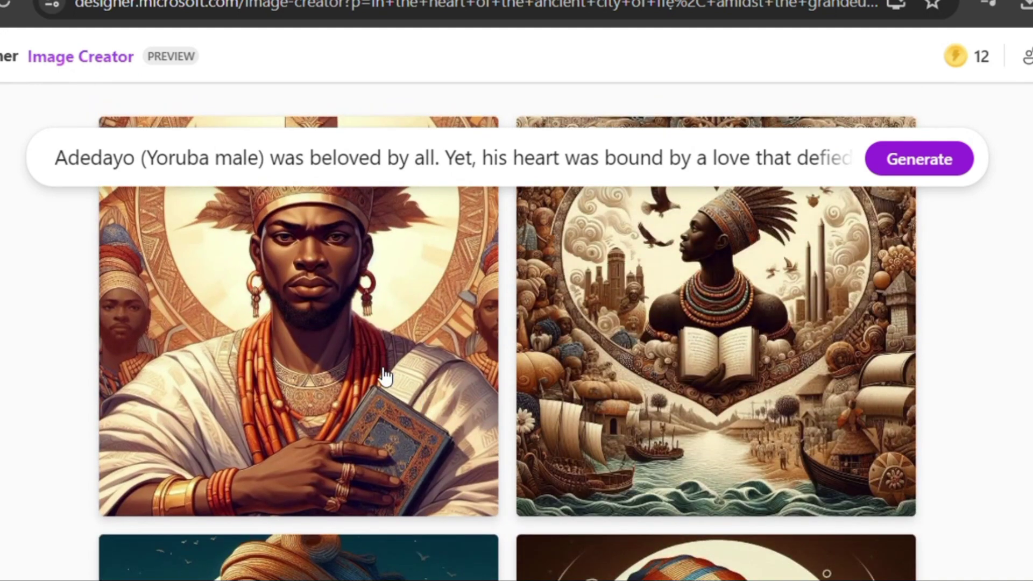
{"action": "scroll", "coordinate": [384, 314], "scroll_direction": "up", "scroll_amount": 1}
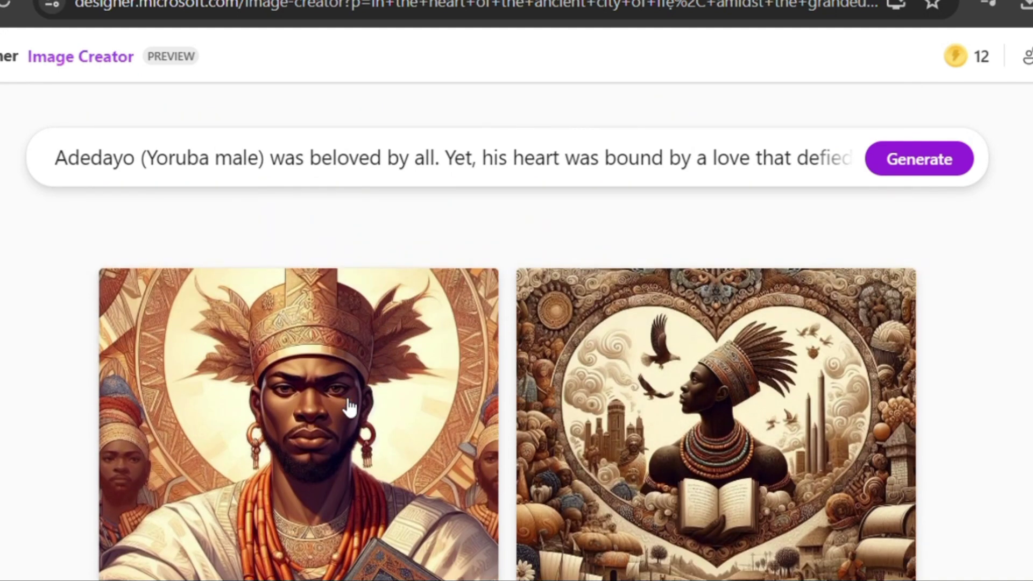
{"action": "left_click", "coordinate": [341, 393]}
{"action": "left_click", "coordinate": [584, 339]}
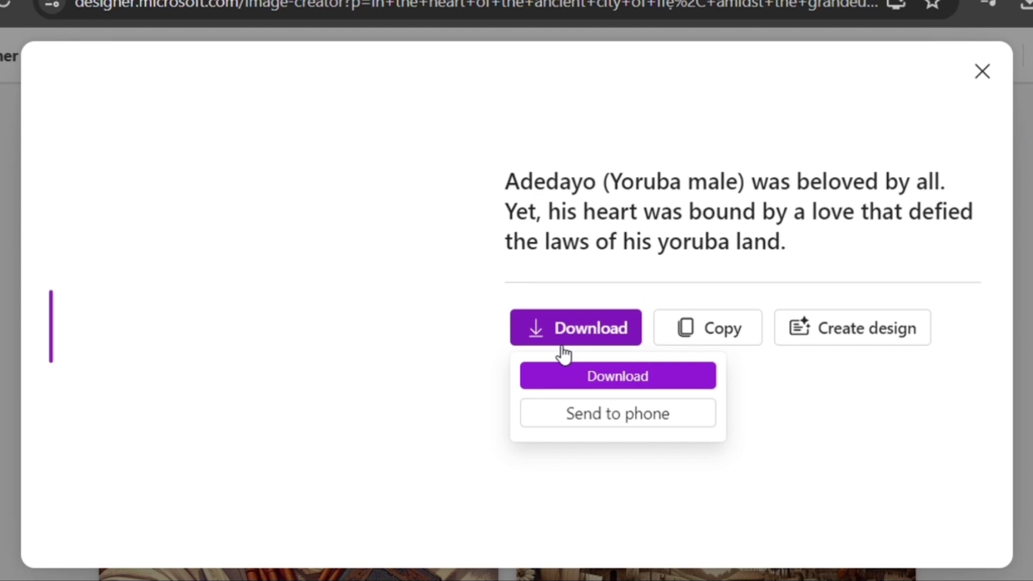
{"action": "left_click", "coordinate": [577, 380]}
{"action": "left_click", "coordinate": [439, 380]}
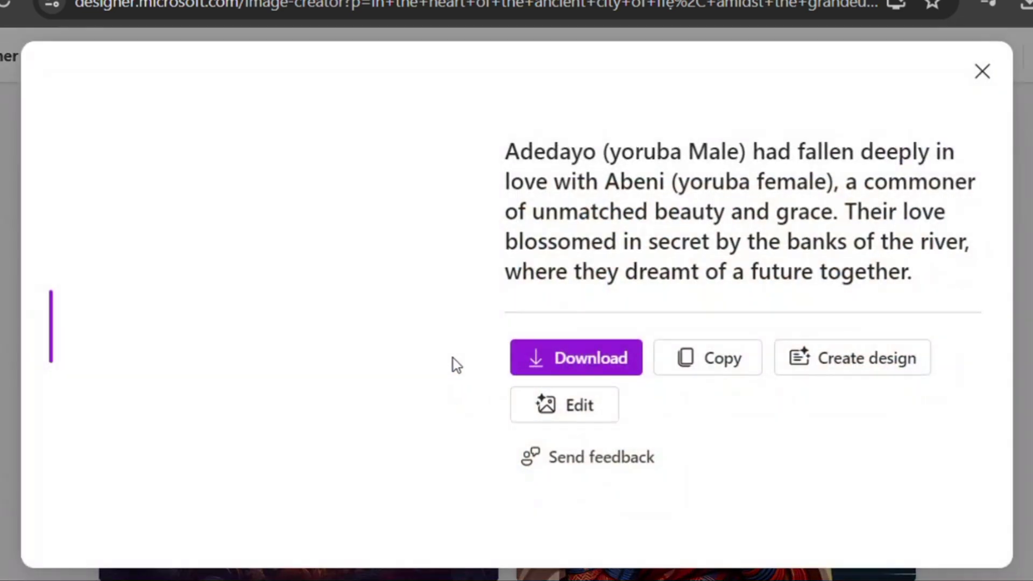
{"action": "left_click", "coordinate": [619, 362]}
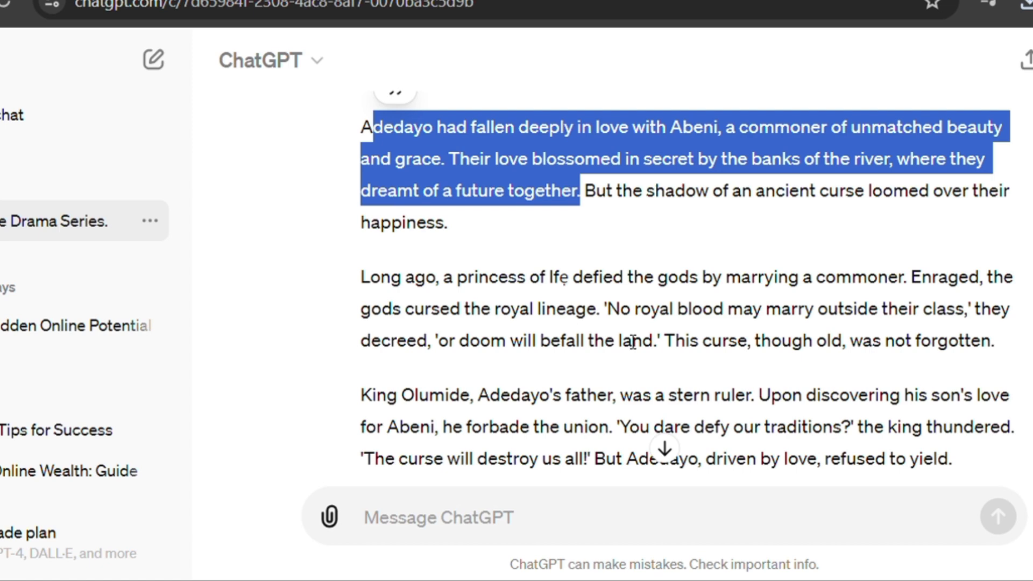
Step: Scroll back up through ChatGPT's narrator-only narration script
{"action": "scroll", "coordinate": [898, 369], "scroll_direction": "up", "scroll_amount": 5}
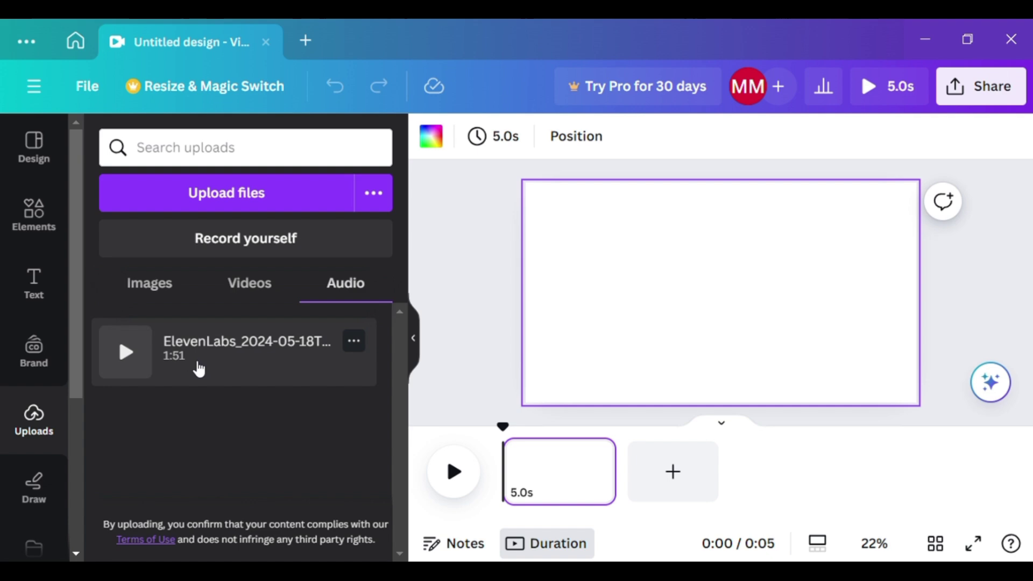
Step: Place the ElevenLabs narration on the timeline and the crowned man image on page 1
{"action": "left_click_drag", "start_coordinate": [198, 369], "coordinate": [598, 487]}
{"action": "scroll", "coordinate": [296, 414], "scroll_direction": "up", "scroll_amount": 5}
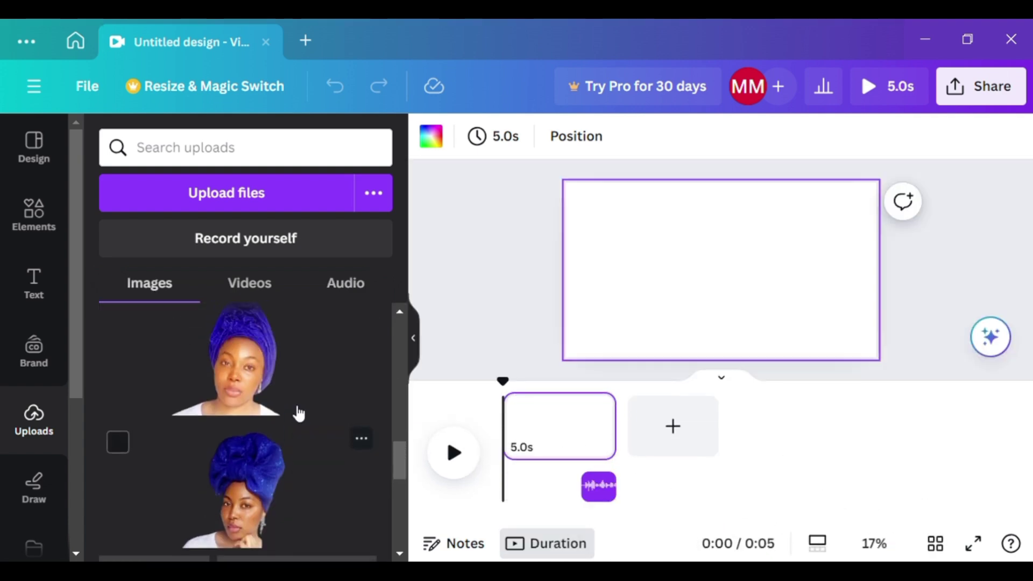
{"action": "scroll", "coordinate": [320, 444], "scroll_direction": "up", "scroll_amount": 1}
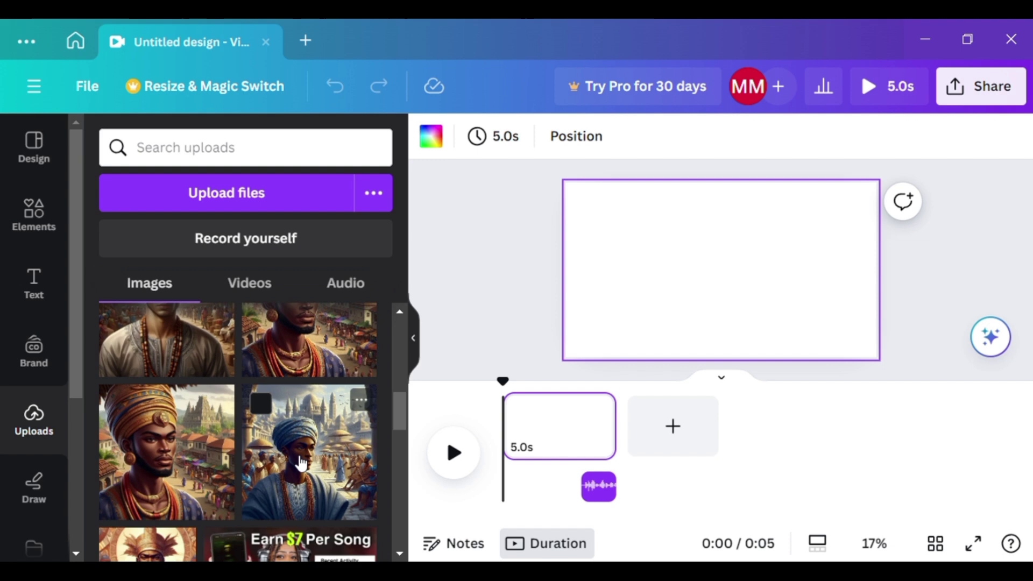
{"action": "scroll", "coordinate": [301, 463], "scroll_direction": "down", "scroll_amount": 2}
{"action": "left_click", "coordinate": [148, 450]}
{"action": "left_click", "coordinate": [454, 453]}
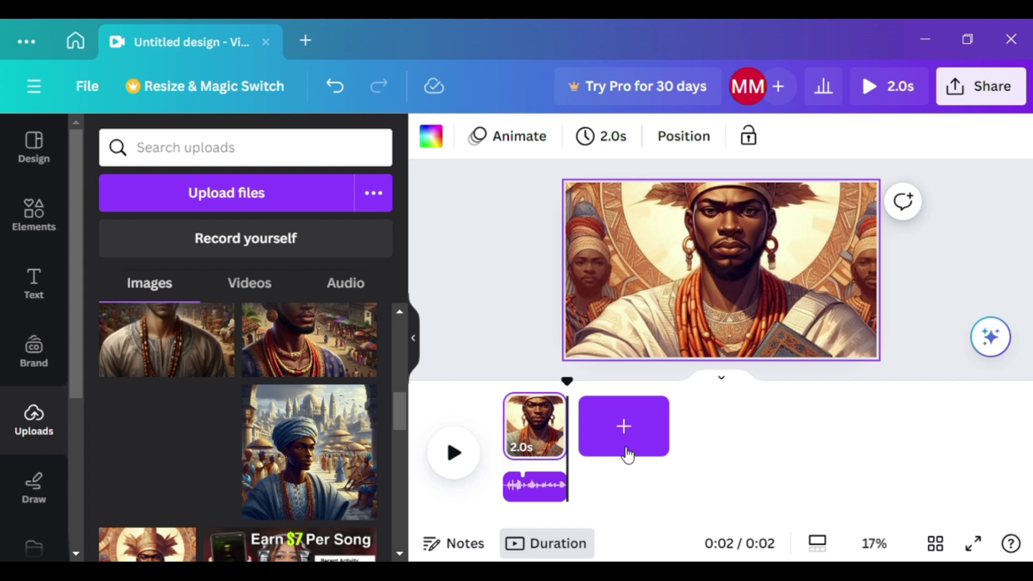
Step: Add the market prince and another portrait page, trimming the three pages to 2.0s, 3.8s and 5.0s
{"action": "left_click", "coordinate": [624, 451]}
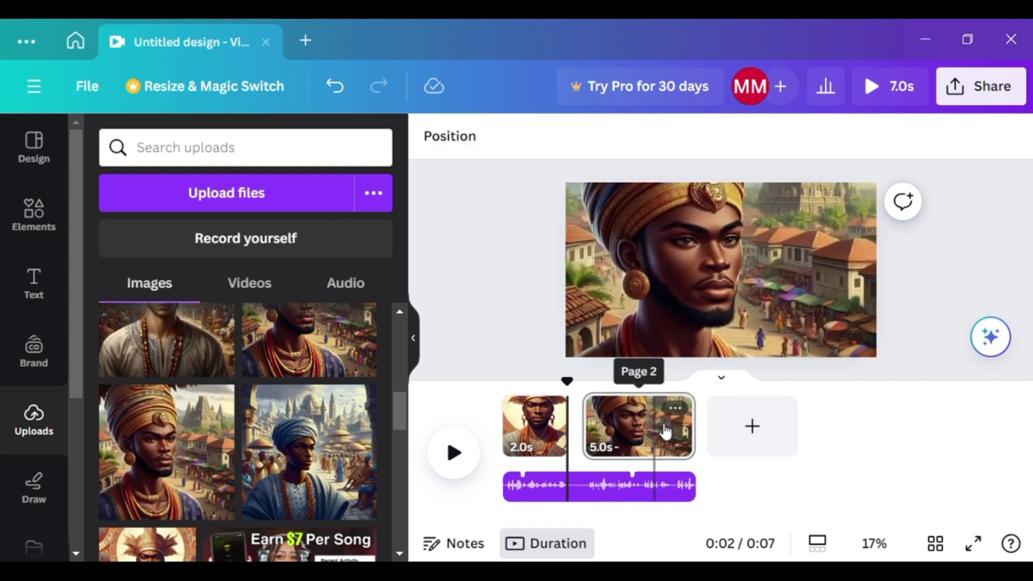
{"action": "left_click_drag", "start_coordinate": [698, 420], "coordinate": [640, 449]}
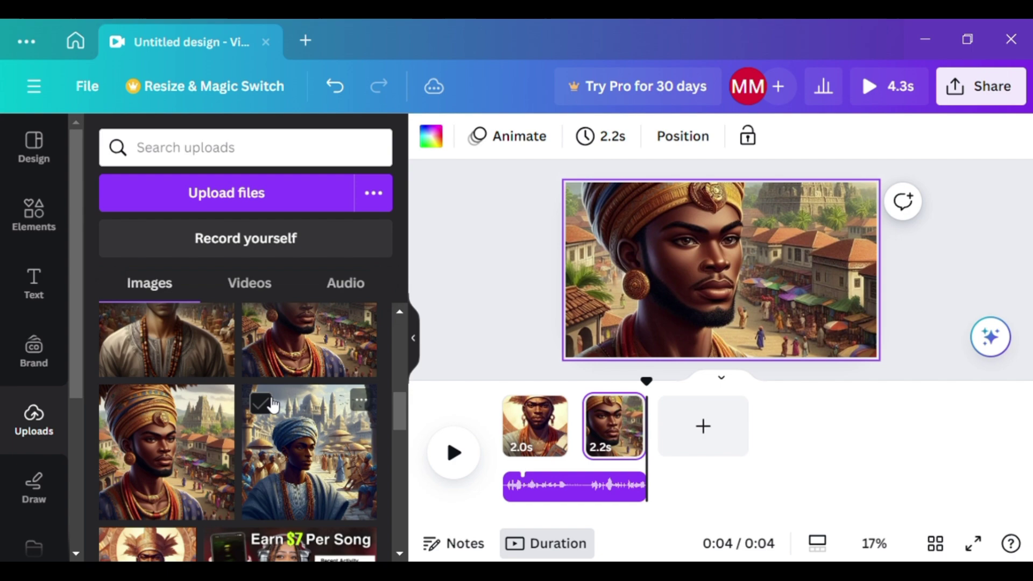
{"action": "scroll", "coordinate": [275, 394], "scroll_direction": "down", "scroll_amount": 2}
{"action": "scroll", "coordinate": [275, 399], "scroll_direction": "up", "scroll_amount": 2}
{"action": "scroll", "coordinate": [307, 457], "scroll_direction": "up", "scroll_amount": 2}
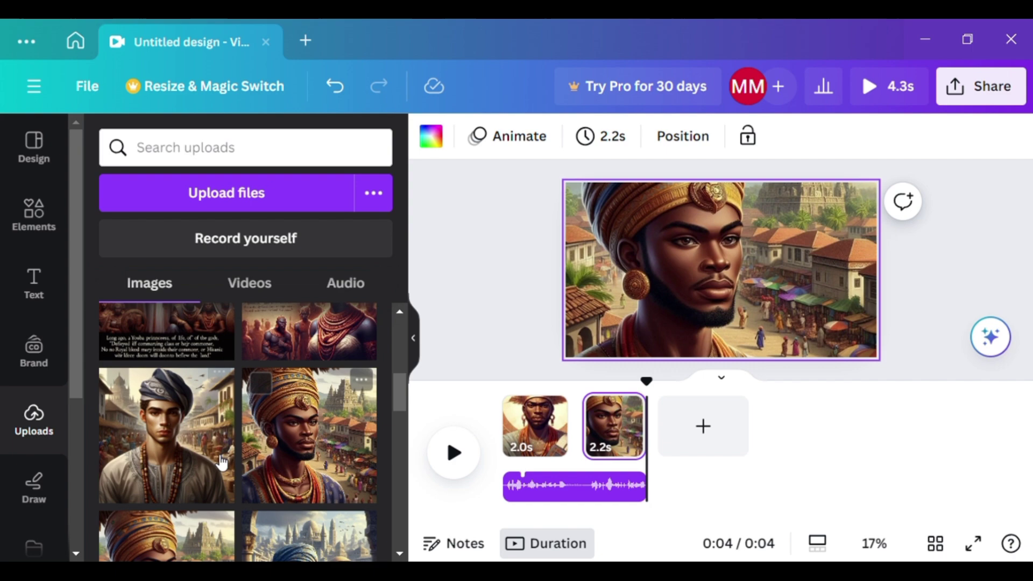
{"action": "scroll", "coordinate": [301, 481], "scroll_direction": "down", "scroll_amount": 2}
{"action": "left_click_drag", "start_coordinate": [302, 481], "coordinate": [692, 434]}
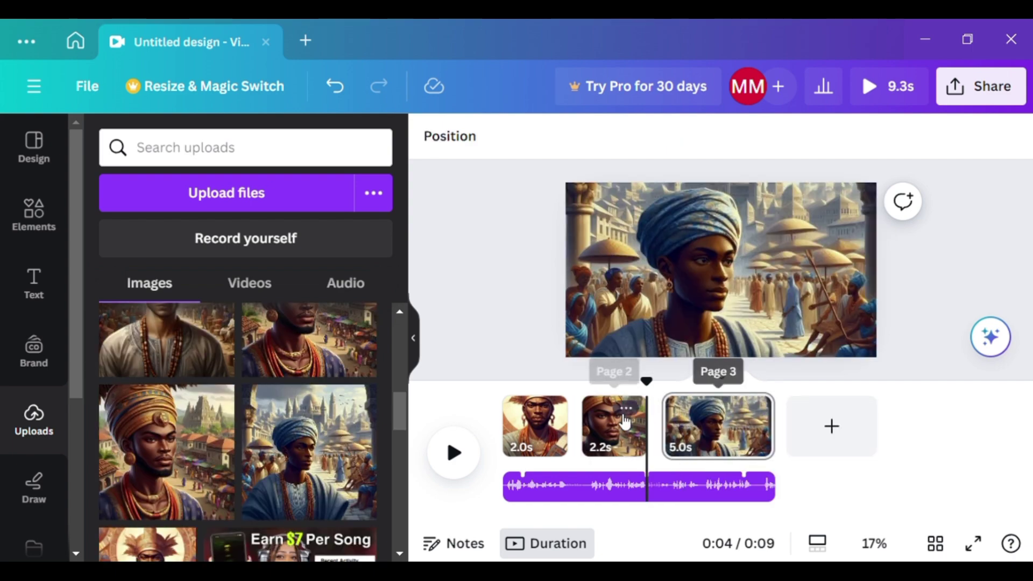
{"action": "scroll", "coordinate": [314, 456], "scroll_direction": "down", "scroll_amount": 5}
{"action": "scroll", "coordinate": [314, 457], "scroll_direction": "up", "scroll_amount": 5}
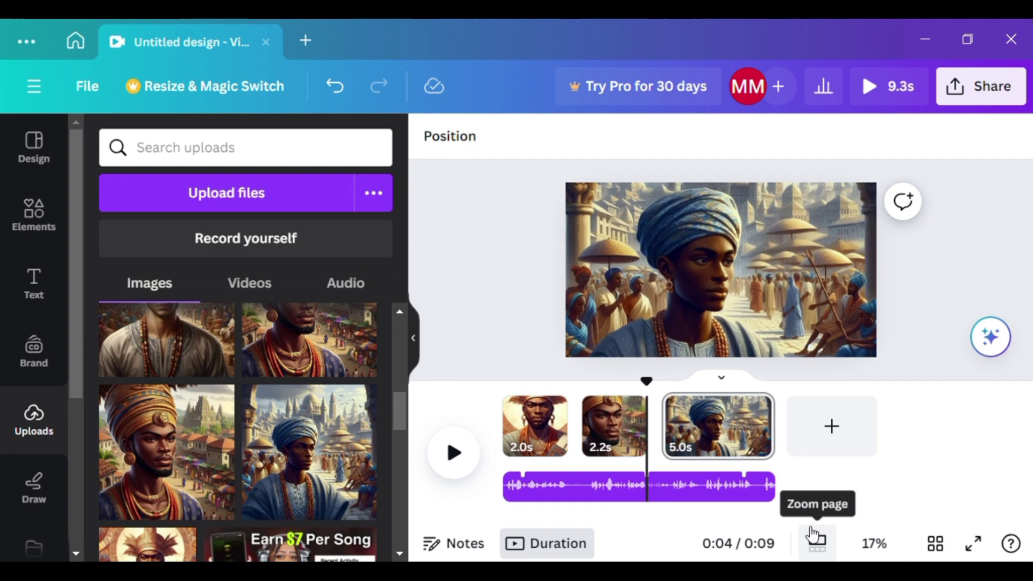
{"action": "left_click", "coordinate": [455, 452]}
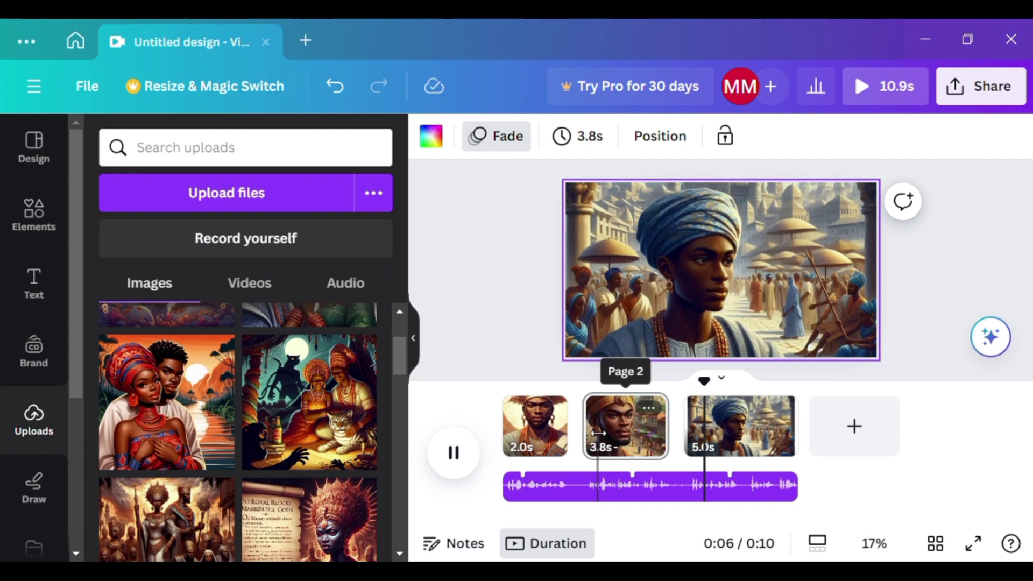
Step: Apply the Breathe page animation to page 1 and preview the video from the start
{"action": "left_click", "coordinate": [535, 426]}
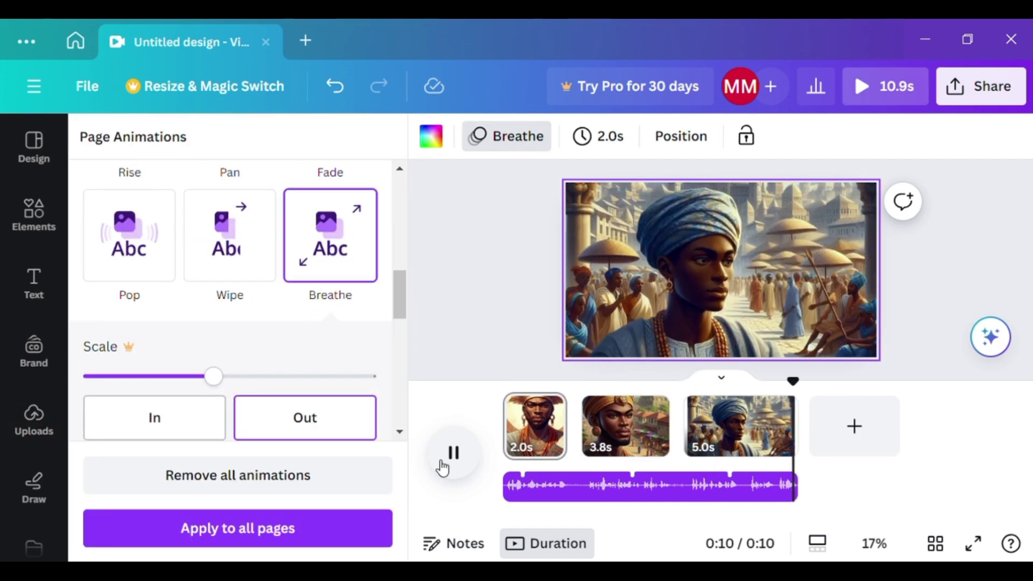
{"action": "left_click", "coordinate": [533, 426]}
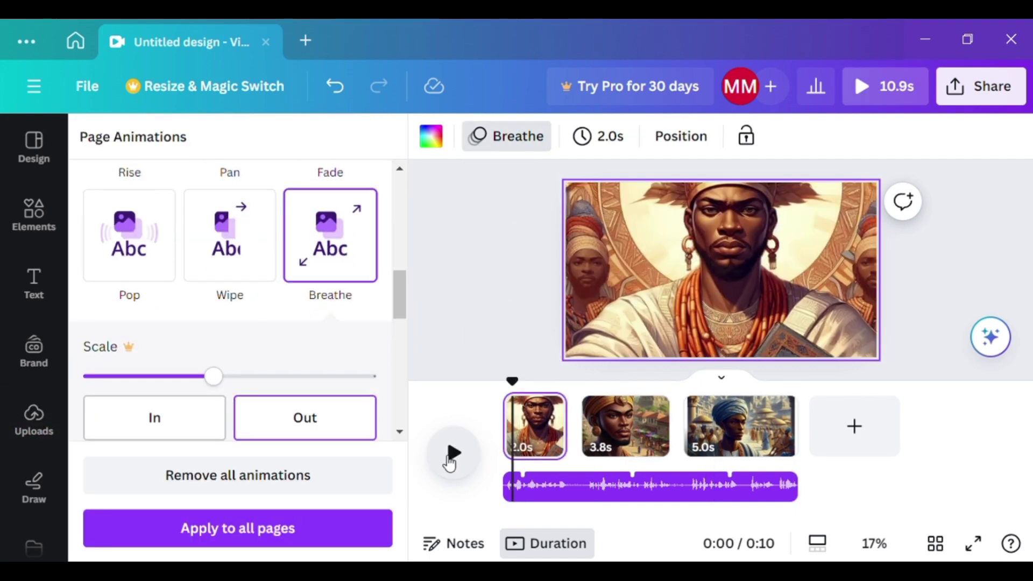
{"action": "left_click", "coordinate": [452, 457]}
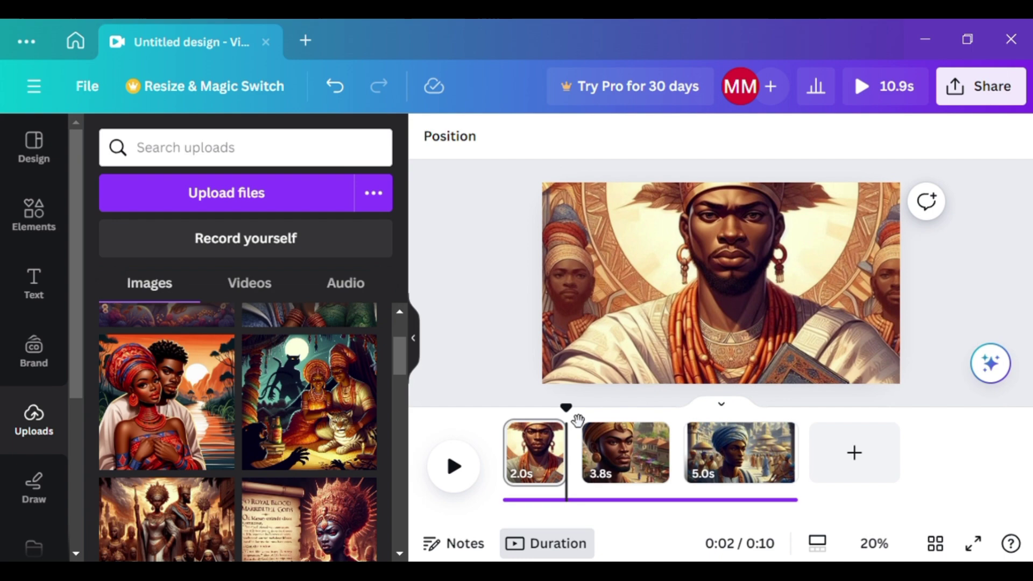
{"action": "left_click_drag", "start_coordinate": [577, 420], "coordinate": [506, 425]}
{"action": "left_click", "coordinate": [455, 479]}
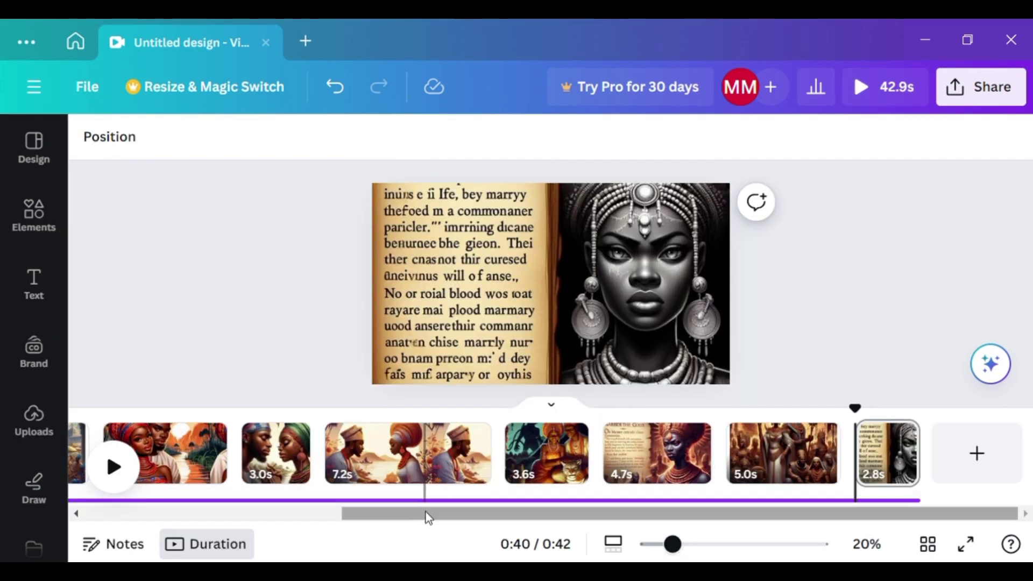
{"action": "left_click_drag", "start_coordinate": [425, 514], "coordinate": [182, 508]}
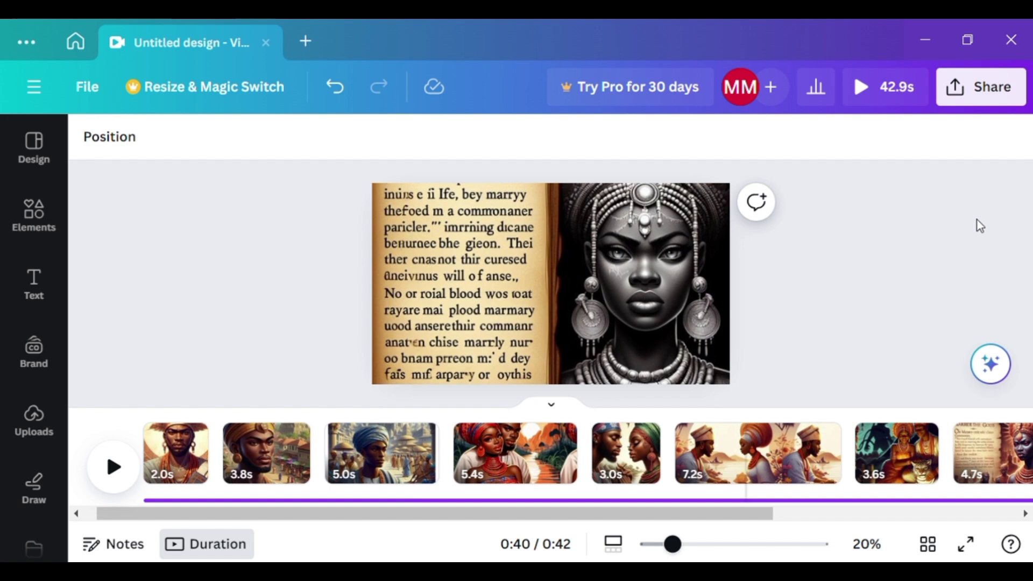
Step: Download all pages as a 1080p MP4 video through Share > Download
{"action": "left_click", "coordinate": [955, 91]}
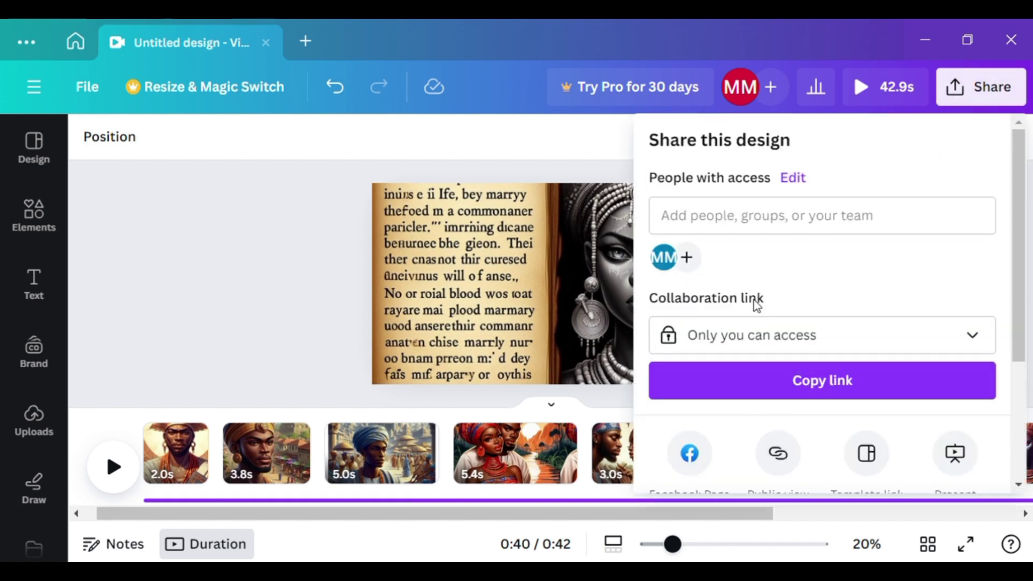
{"action": "scroll", "coordinate": [756, 305], "scroll_direction": "down", "scroll_amount": 3}
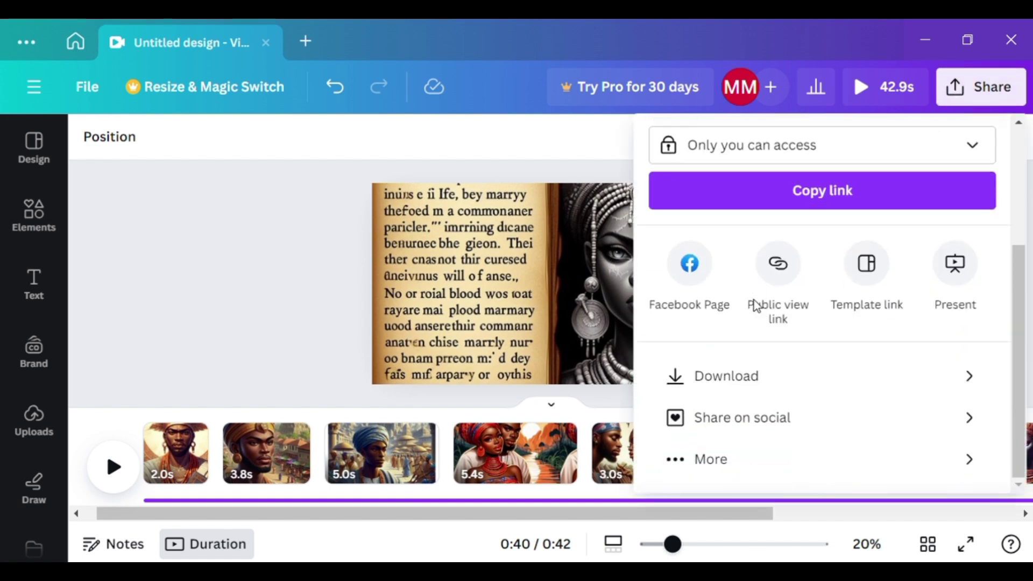
{"action": "left_click", "coordinate": [748, 381]}
{"action": "scroll", "coordinate": [764, 371], "scroll_direction": "down", "scroll_amount": 2}
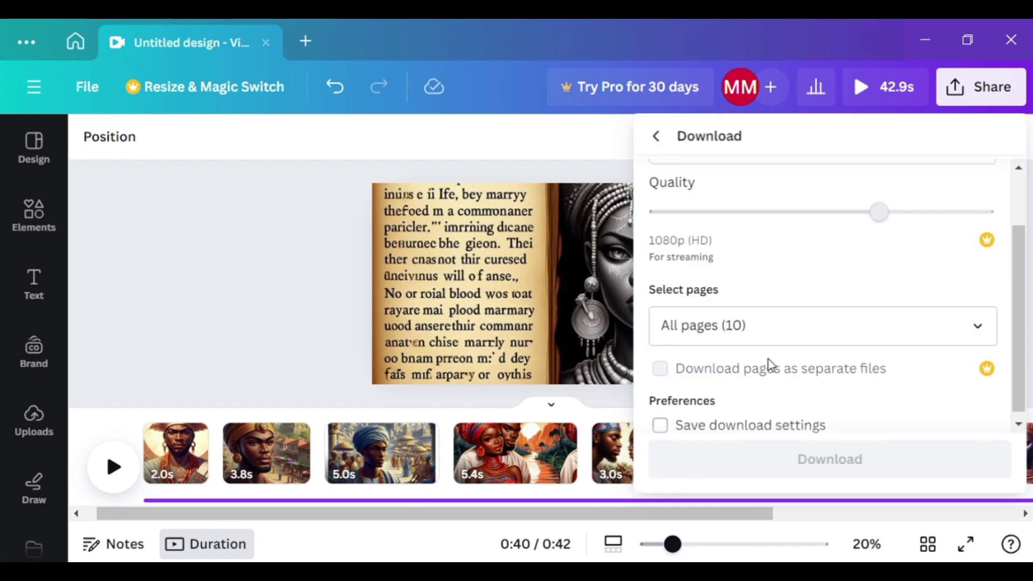
{"action": "scroll", "coordinate": [773, 369], "scroll_direction": "up", "scroll_amount": 2}
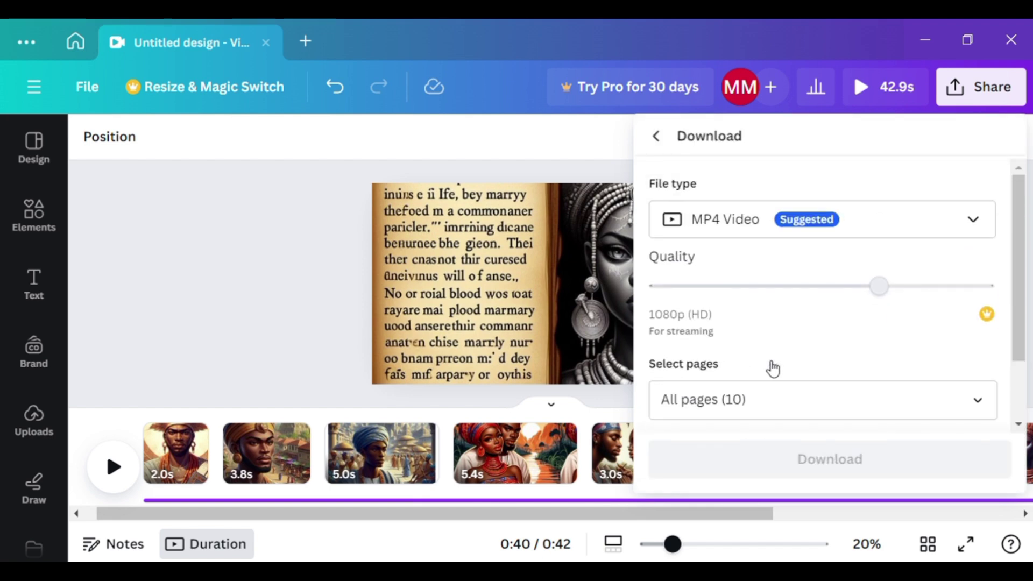
{"action": "scroll", "coordinate": [784, 388], "scroll_direction": "down", "scroll_amount": 2}
{"action": "scroll", "coordinate": [779, 396], "scroll_direction": "up", "scroll_amount": 2}
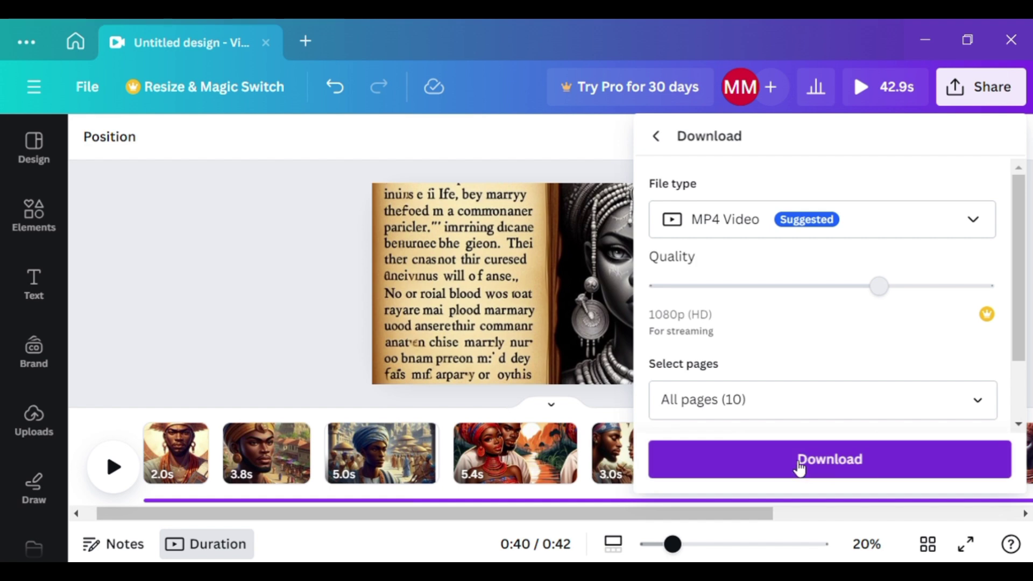
{"action": "left_click", "coordinate": [800, 463]}
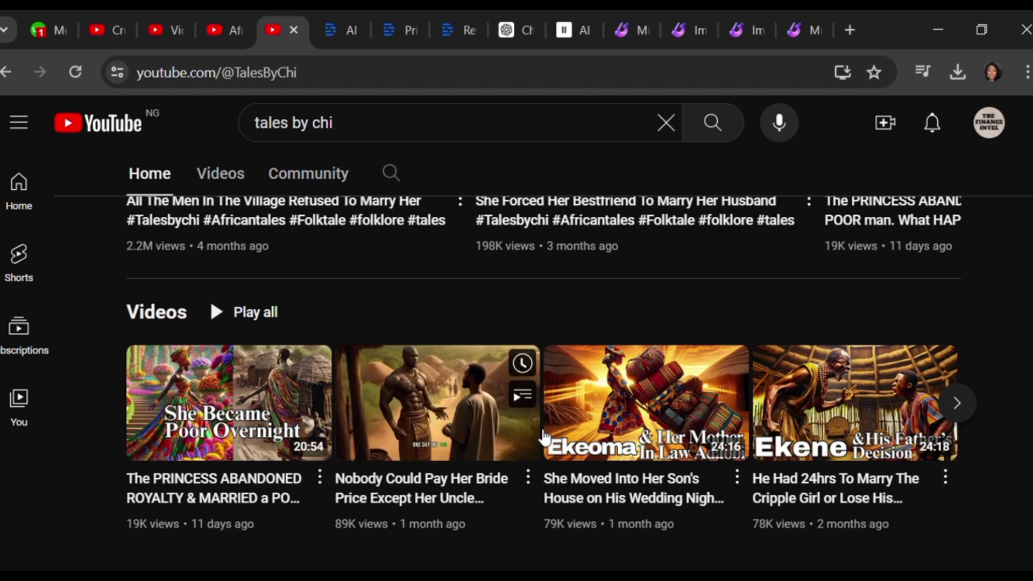
{"action": "scroll", "coordinate": [212, 371], "scroll_direction": "up", "scroll_amount": 2}
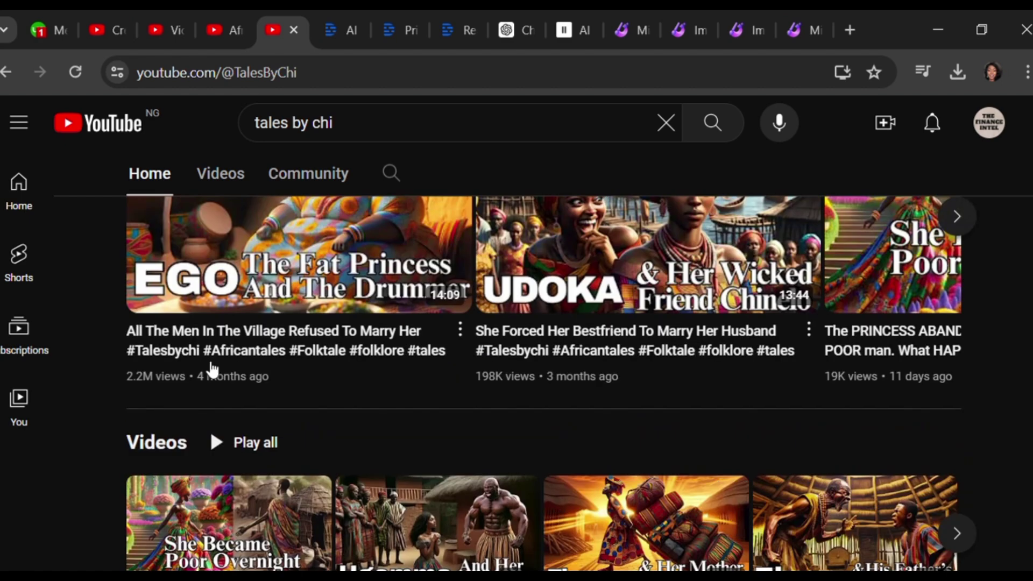
{"action": "scroll", "coordinate": [489, 385], "scroll_direction": "up", "scroll_amount": 6}
{"action": "scroll", "coordinate": [487, 378], "scroll_direction": "down", "scroll_amount": 5}
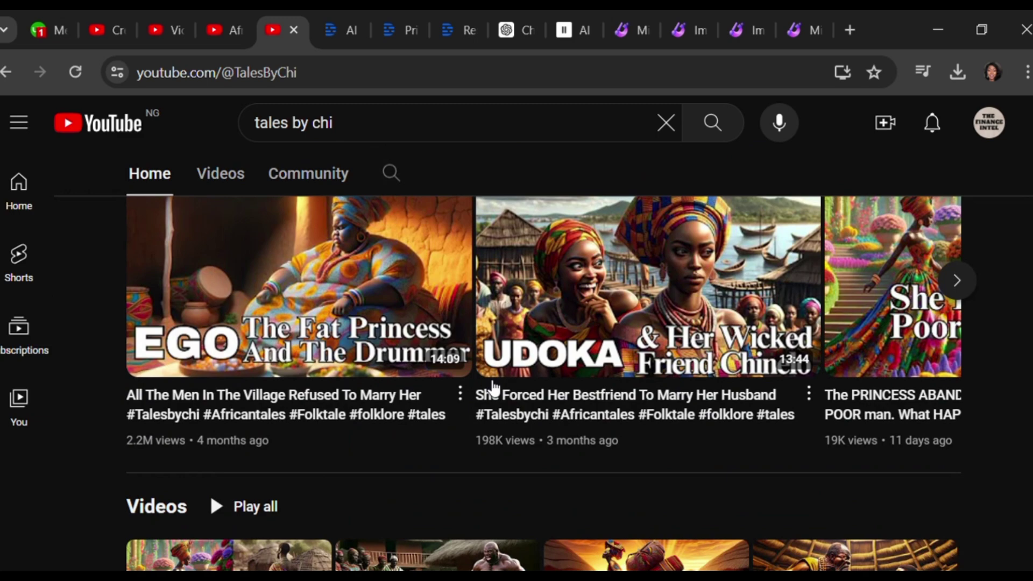
{"action": "mouse_move", "coordinate": [495, 387]}
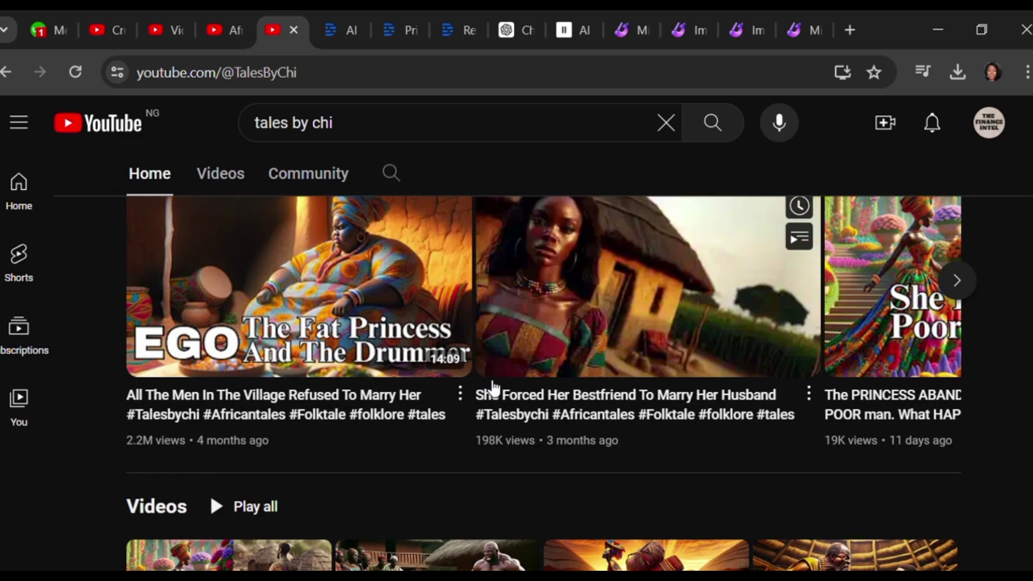
{"action": "mouse_move", "coordinate": [404, 342]}
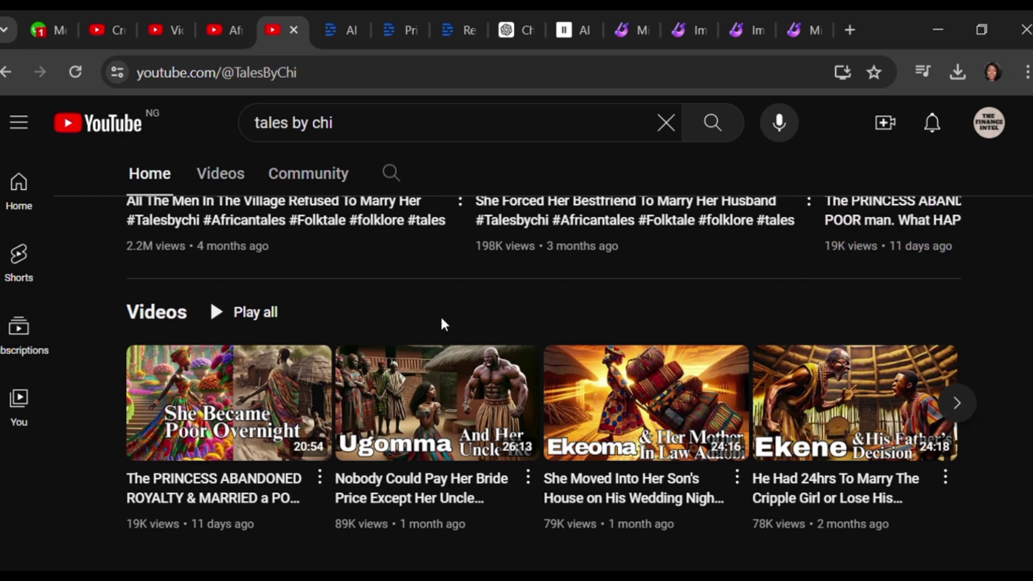
{"action": "scroll", "coordinate": [438, 324], "scroll_direction": "up", "scroll_amount": 10}
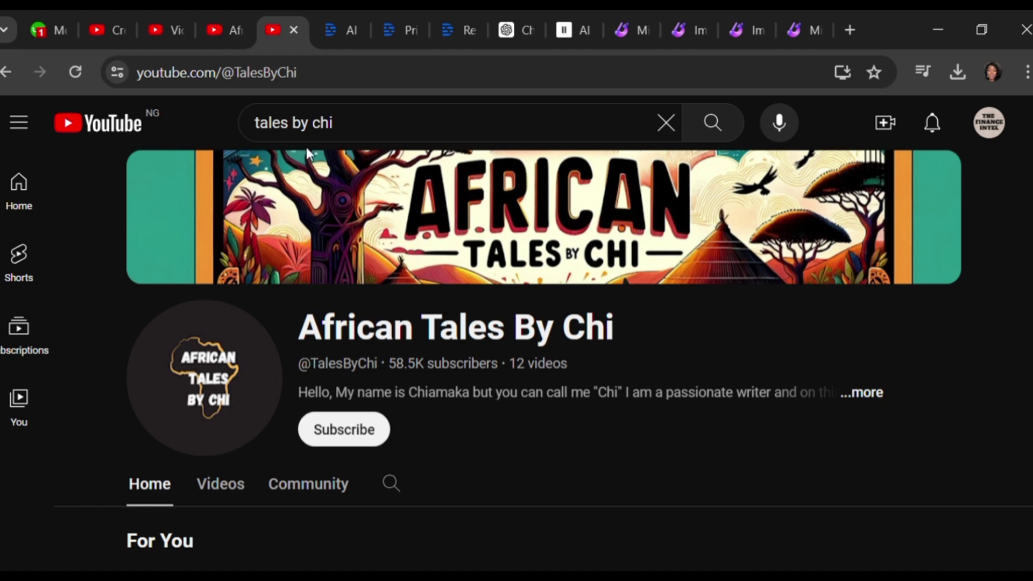
Step: Bring up the Studio editor's Audio library and browse the 'africa' tracks such as High Life and Djansa
{"action": "left_click", "coordinate": [156, 28]}
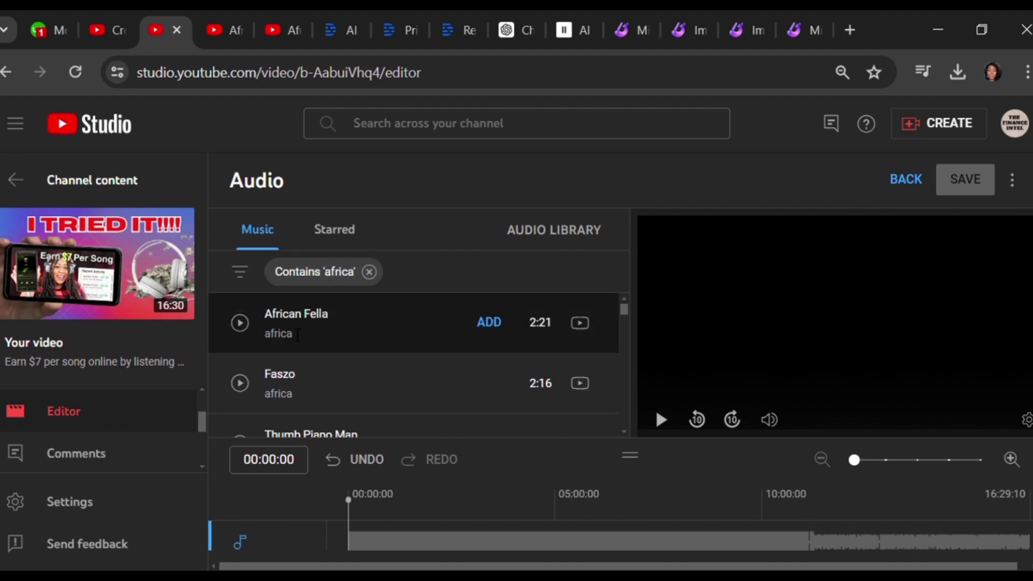
{"action": "scroll", "coordinate": [325, 323], "scroll_direction": "down", "scroll_amount": 10}
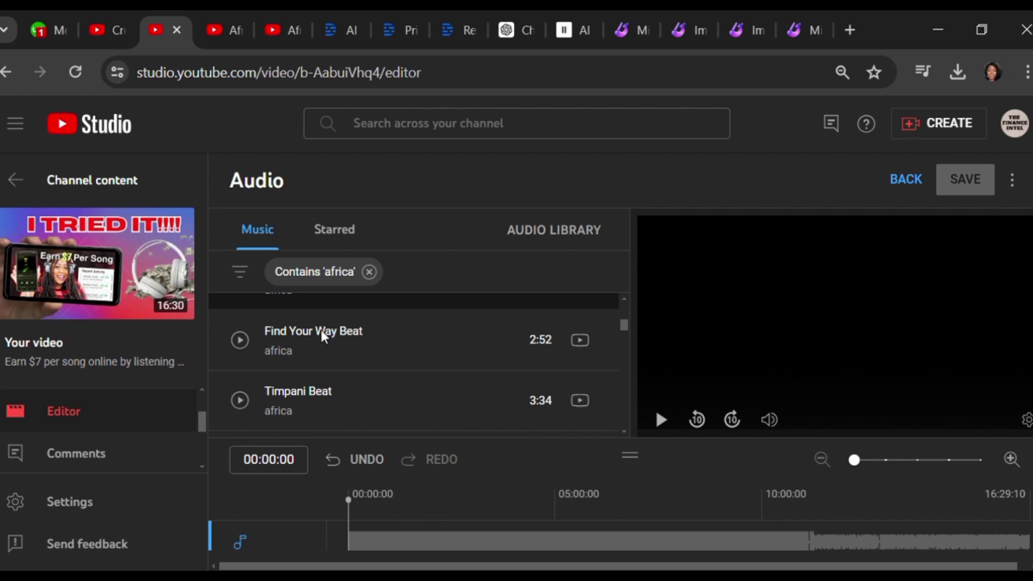
{"action": "scroll", "coordinate": [323, 345], "scroll_direction": "down", "scroll_amount": 4}
{"action": "scroll", "coordinate": [318, 347], "scroll_direction": "up", "scroll_amount": 5}
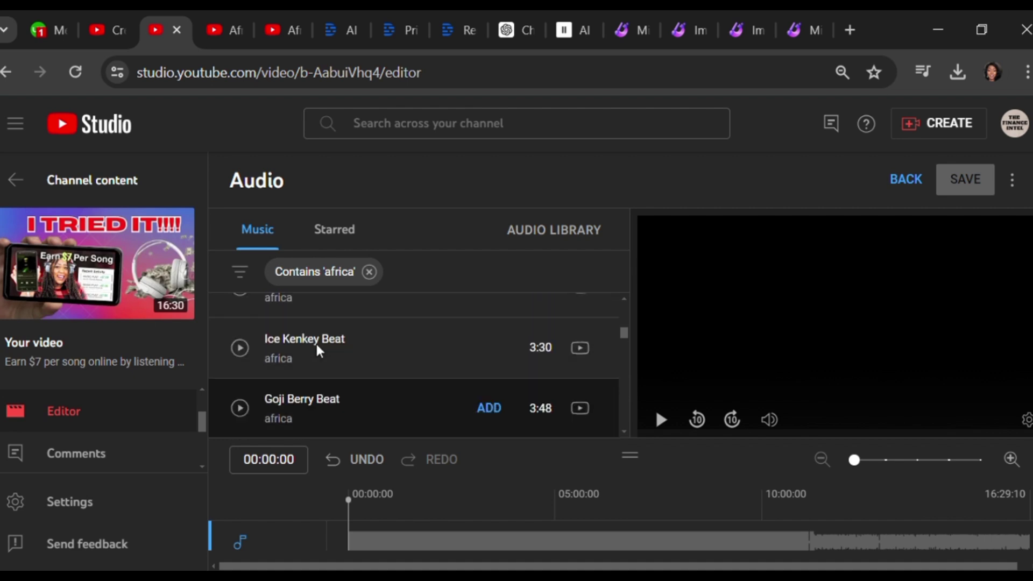
{"action": "scroll", "coordinate": [317, 350], "scroll_direction": "up", "scroll_amount": 5}
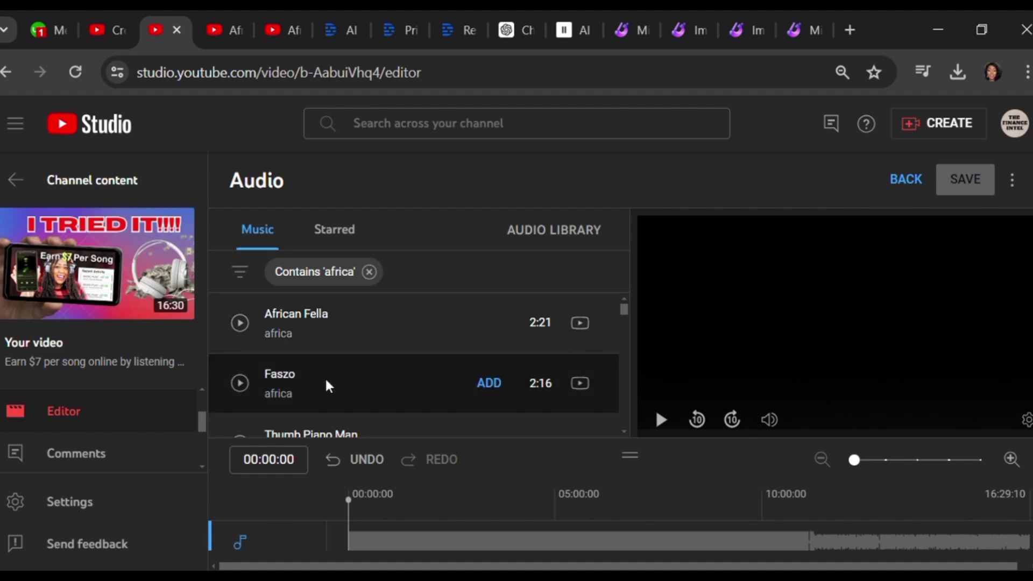
{"action": "scroll", "coordinate": [388, 369], "scroll_direction": "down", "scroll_amount": 2}
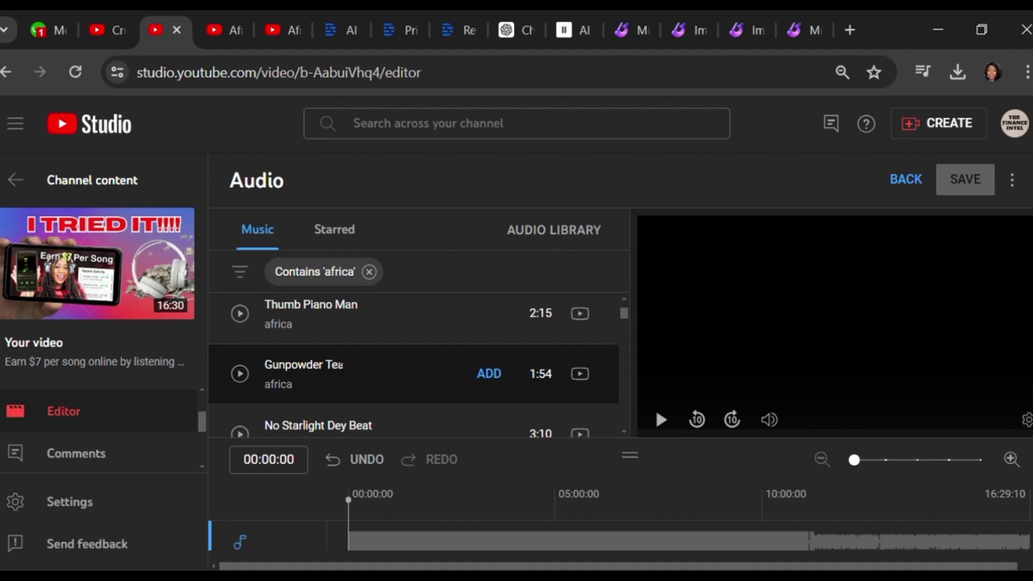
{"action": "scroll", "coordinate": [342, 368], "scroll_direction": "down", "scroll_amount": 6}
{"action": "mouse_move", "coordinate": [602, 324]}
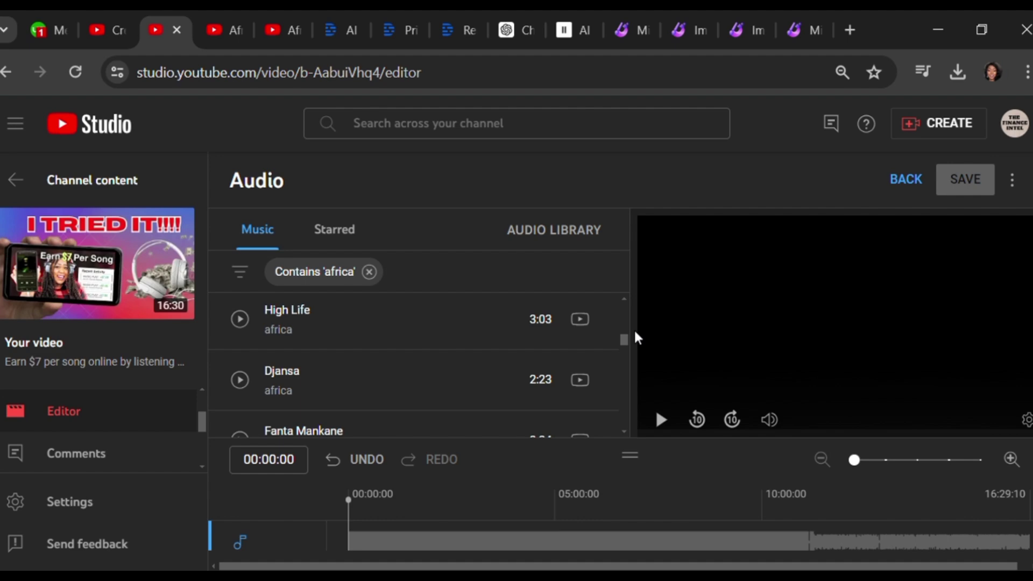
{"action": "scroll", "coordinate": [473, 292], "scroll_direction": "down", "scroll_amount": 2}
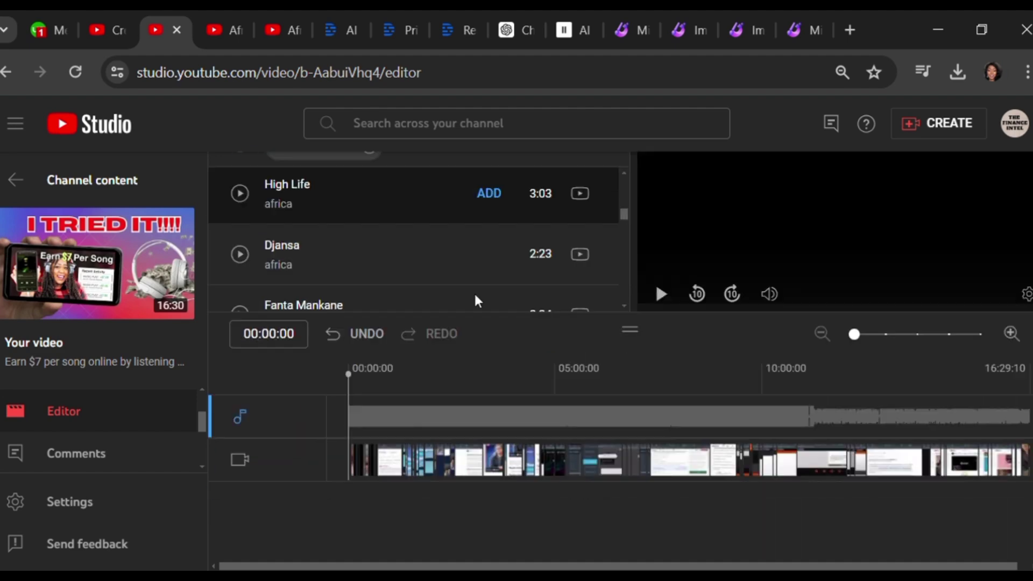
{"action": "scroll", "coordinate": [477, 293], "scroll_direction": "down", "scroll_amount": 1}
{"action": "scroll", "coordinate": [481, 280], "scroll_direction": "up", "scroll_amount": 3}
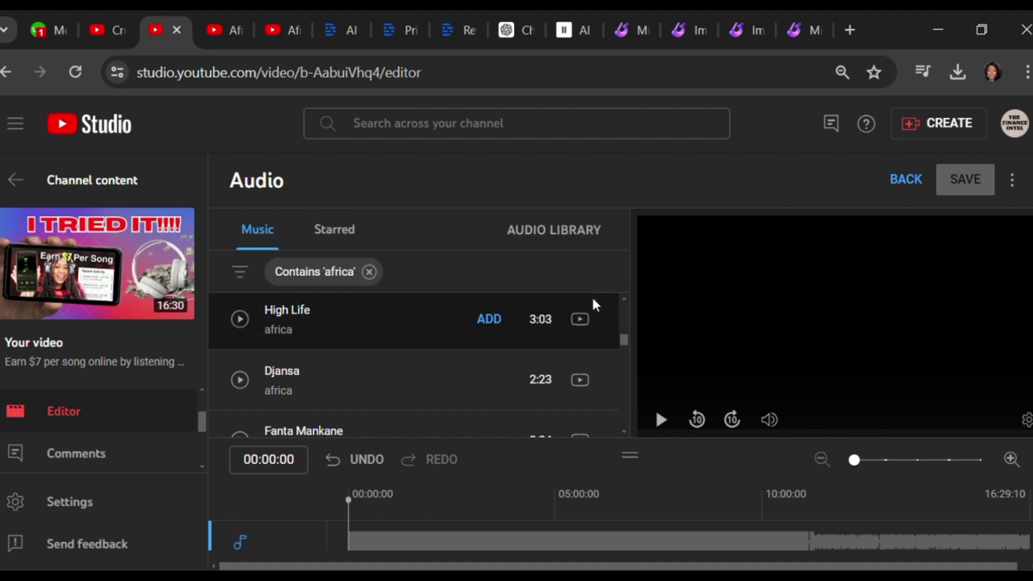
{"action": "scroll", "coordinate": [592, 296], "scroll_direction": "up", "scroll_amount": 10}
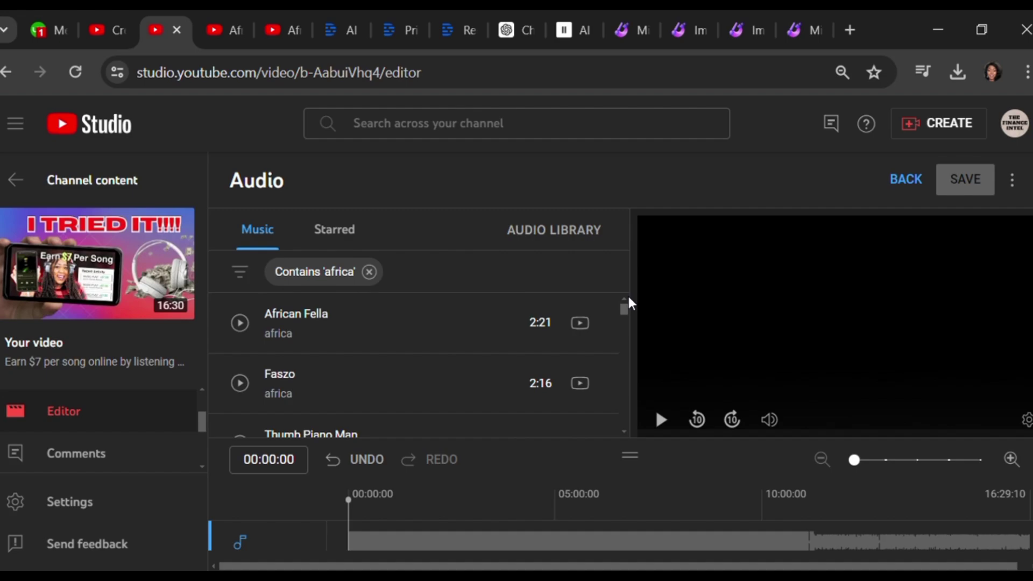